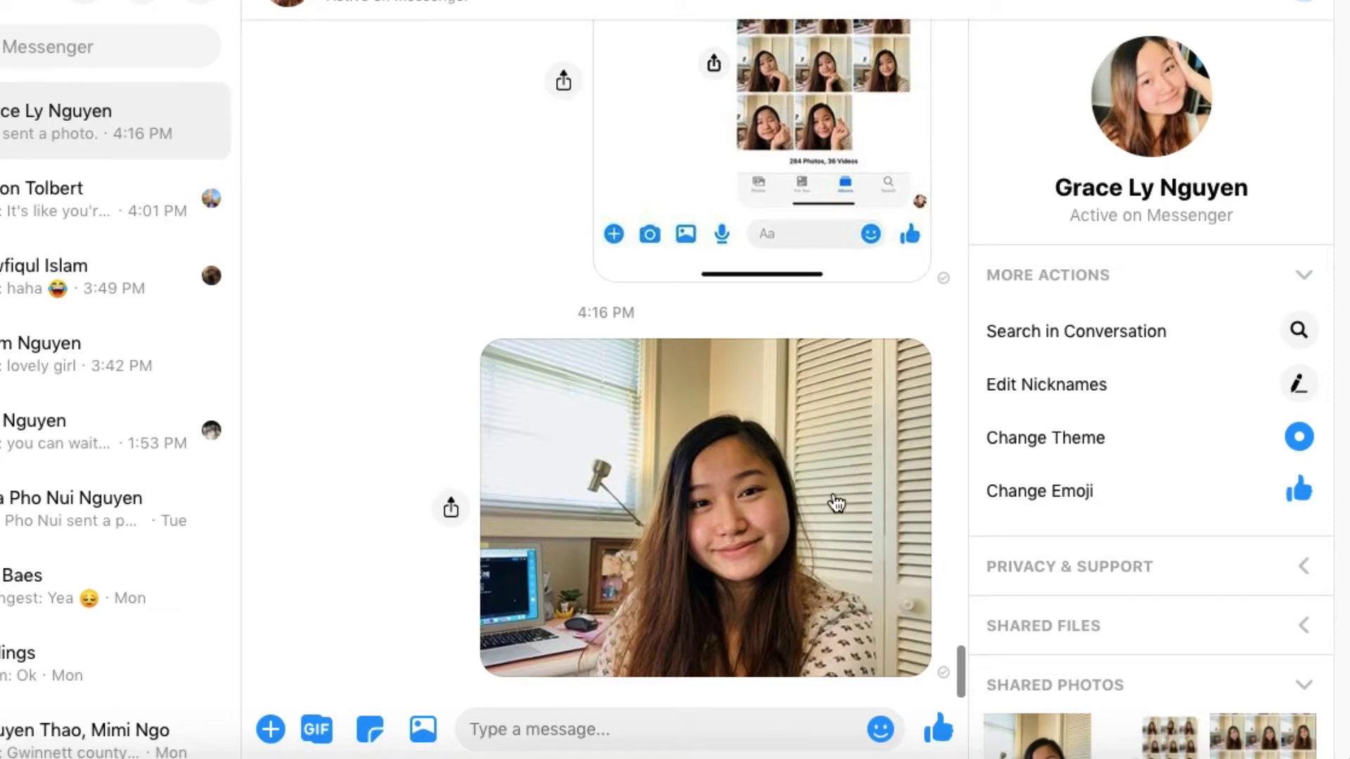
Open the newest photo in the chat, and load 07.22.20_3.jpg from the Desktop into the BeFunky Photo Editor.
click(792, 519)
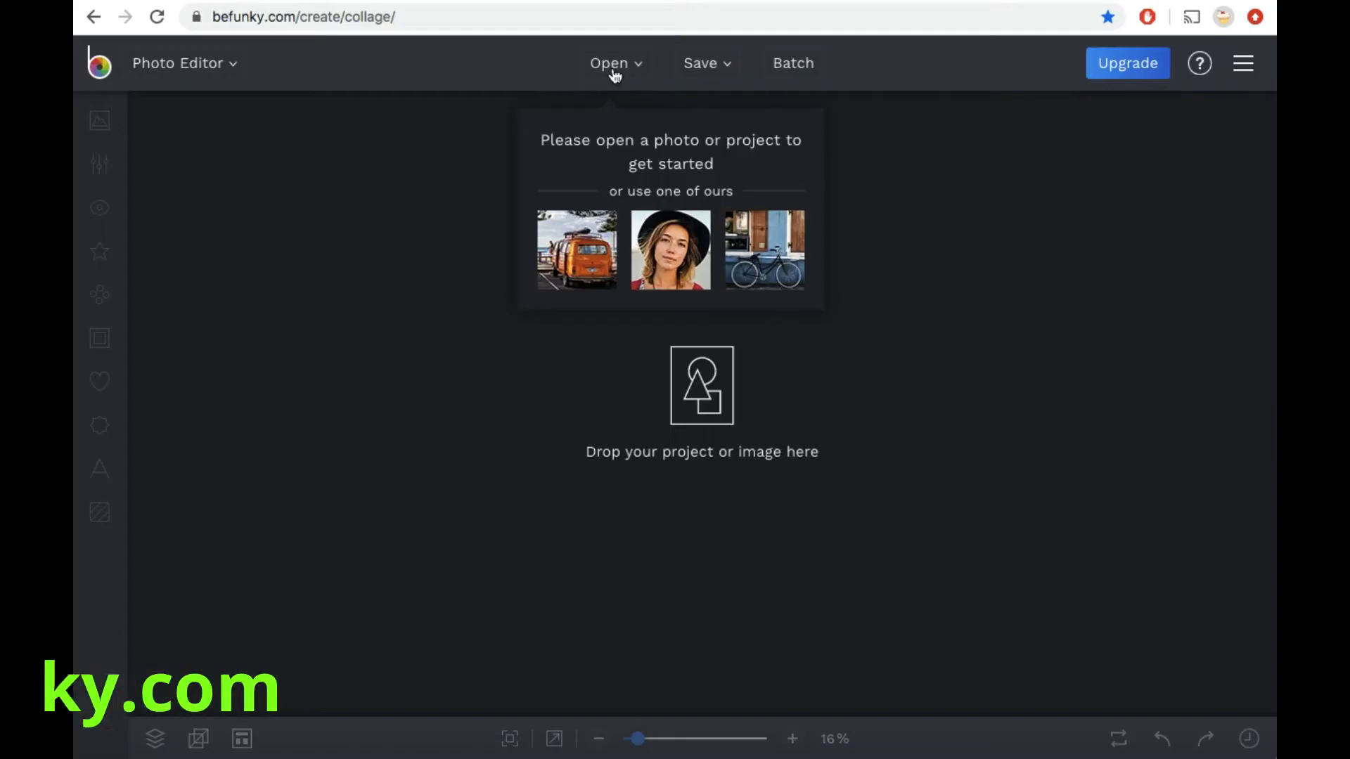
click(615, 74)
click(629, 111)
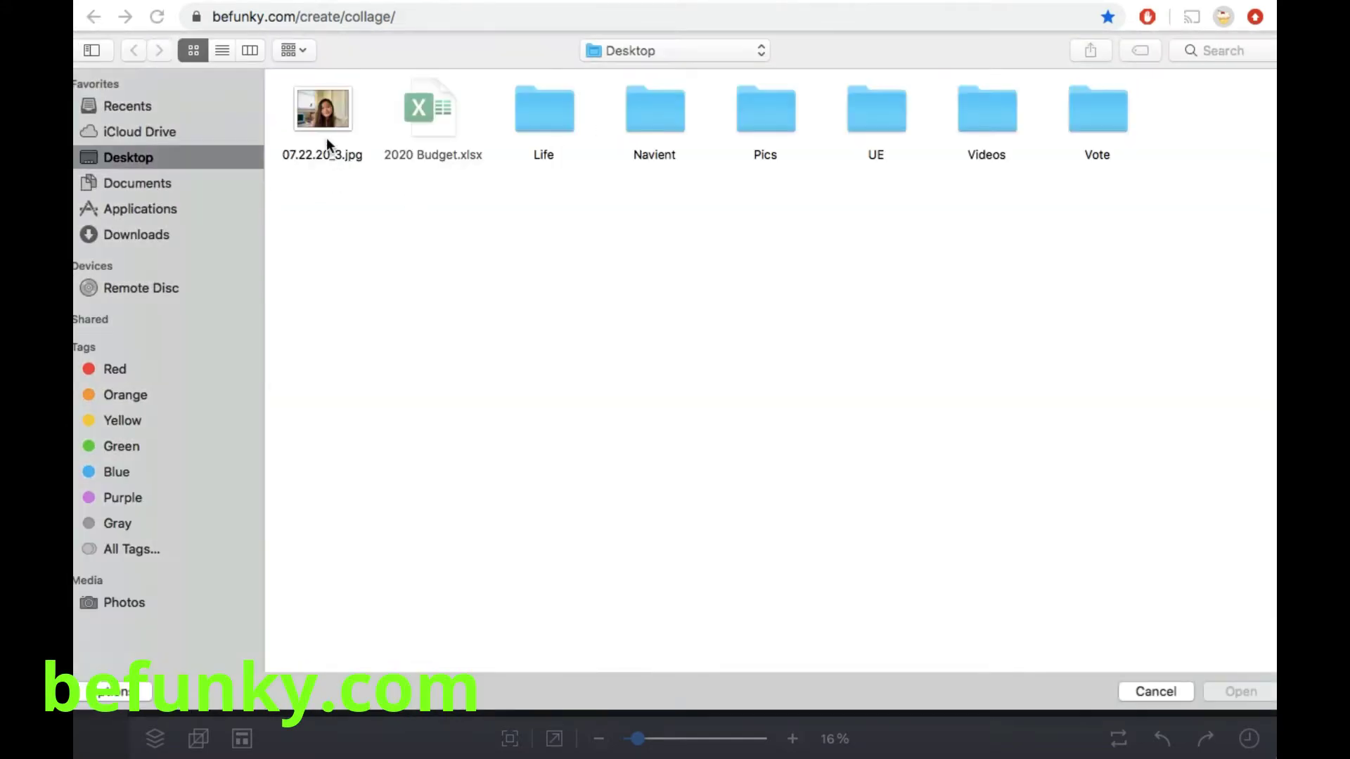
click(332, 116)
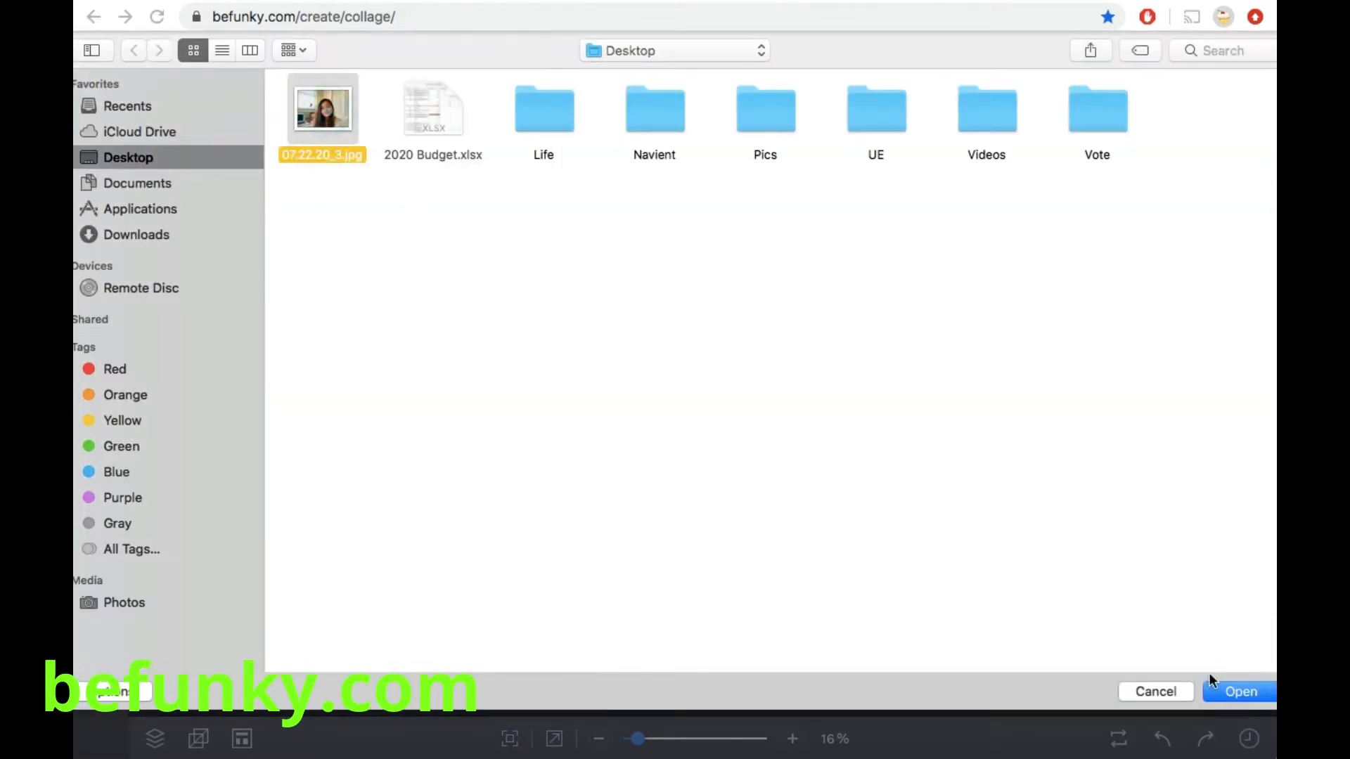
click(1238, 692)
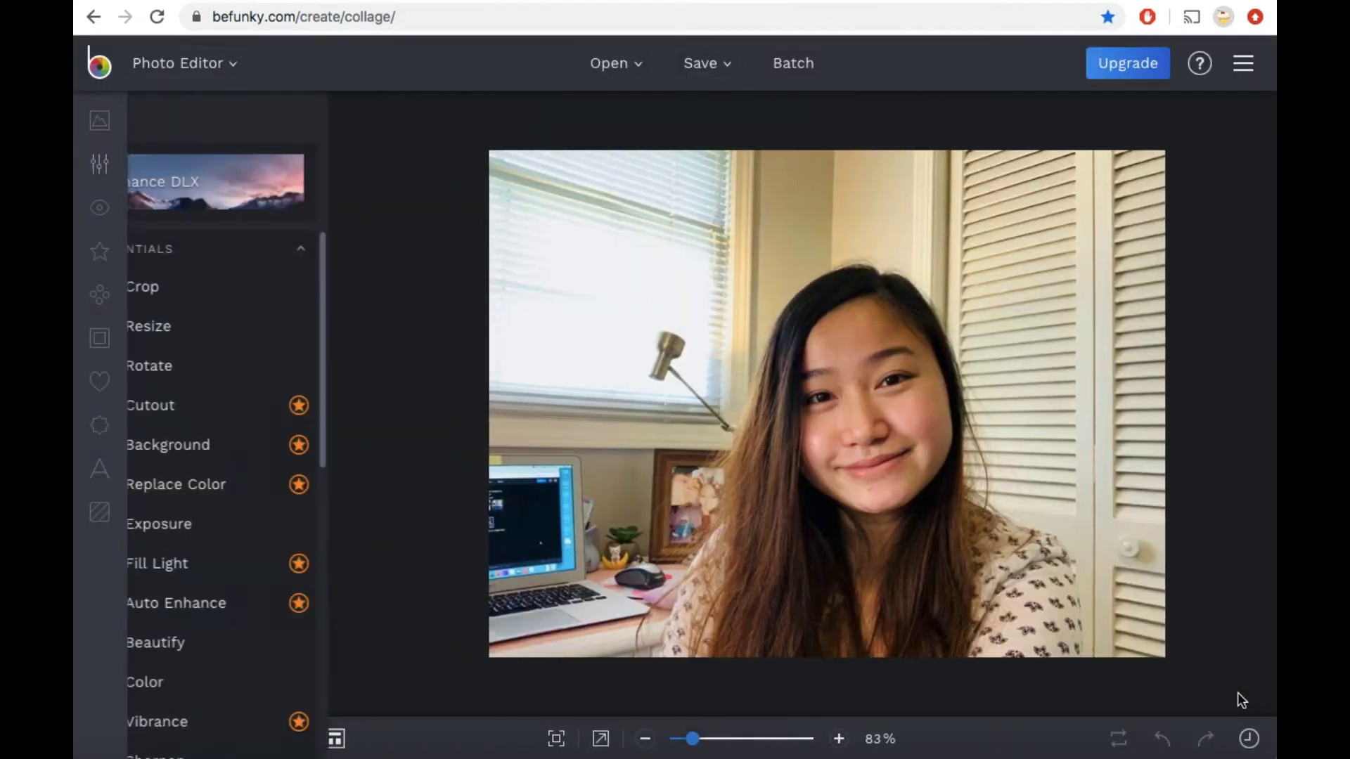
Start the Blemish Fix touch-up on the face with a brush hardness of 1%.
click(99, 207)
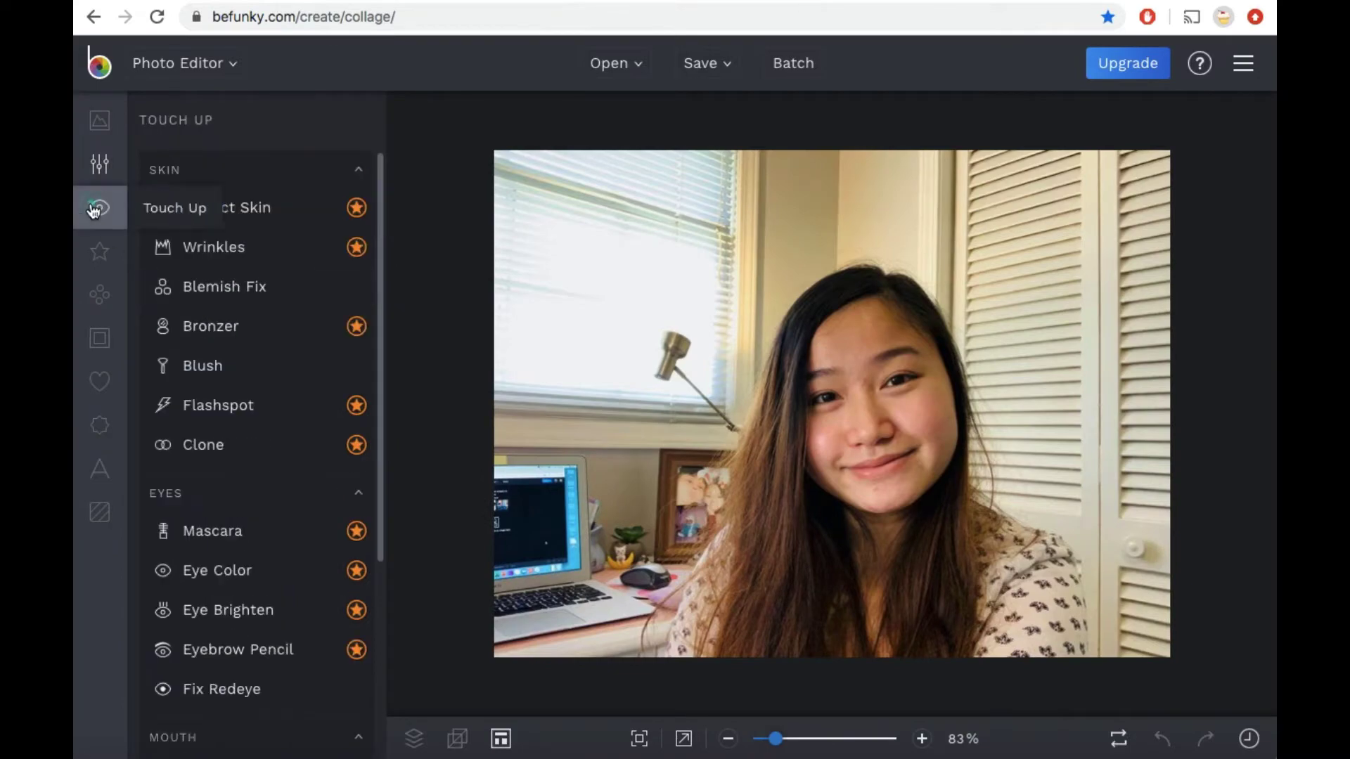
click(922, 739)
click(921, 739)
click(922, 739)
click(922, 739)
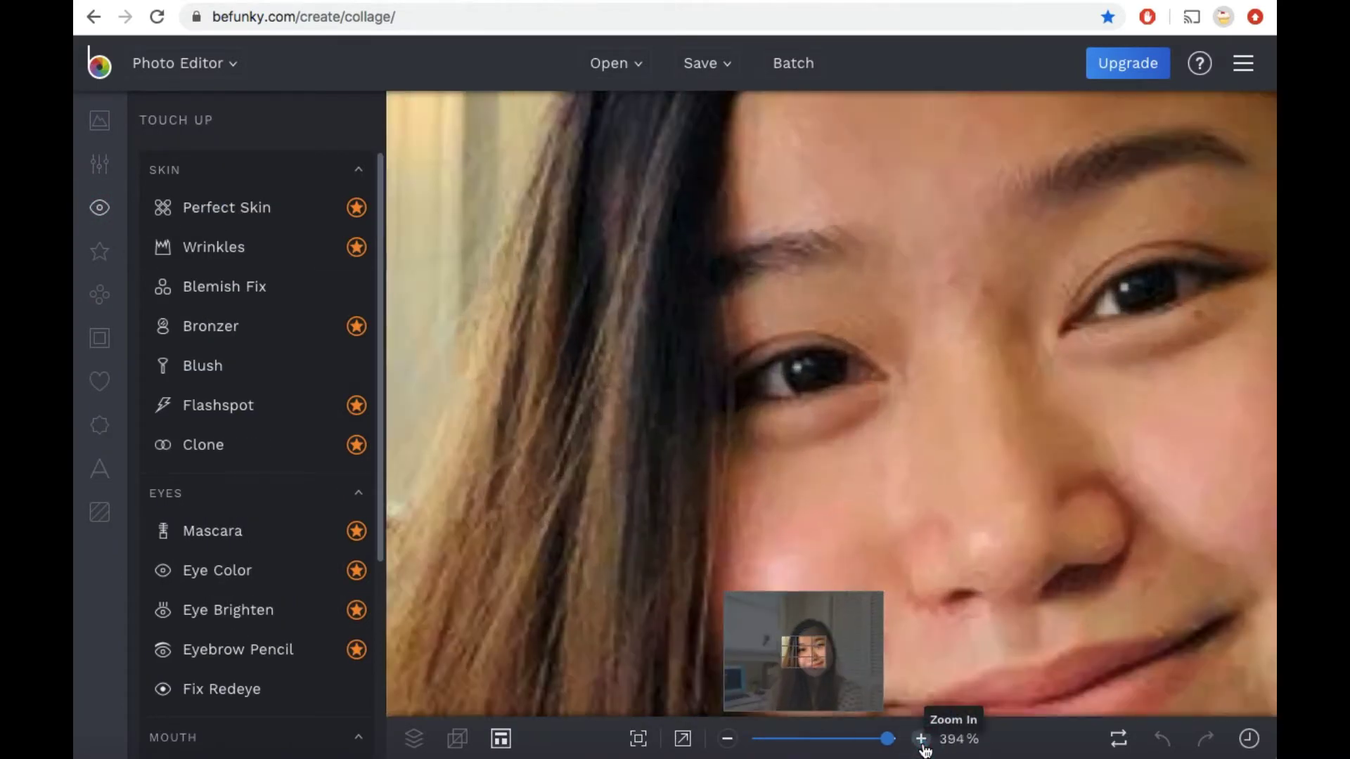
mouse_move(826, 661)
mouse_down()
mouse_move(859, 654)
mouse_move(844, 659)
mouse_up()
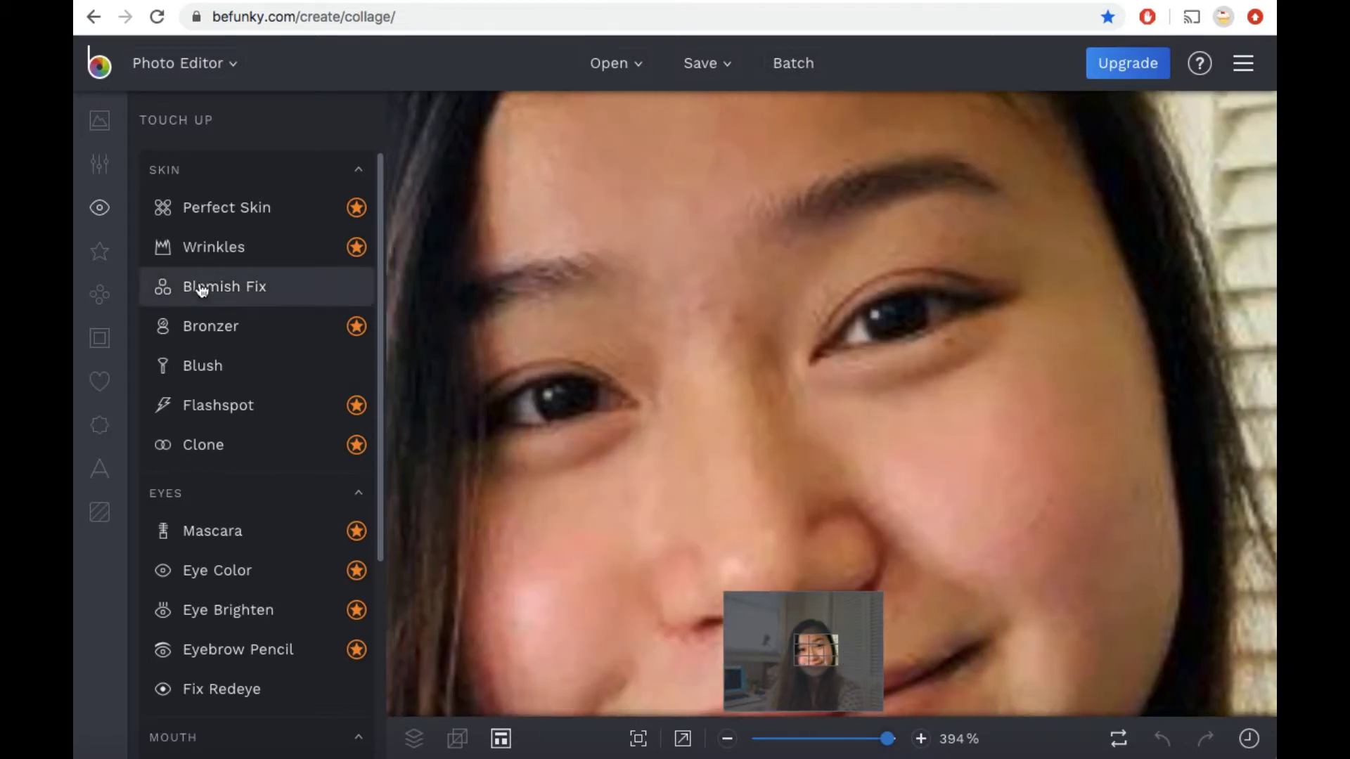
scroll(237, 556, down, 4)
scroll(234, 564, up, 4)
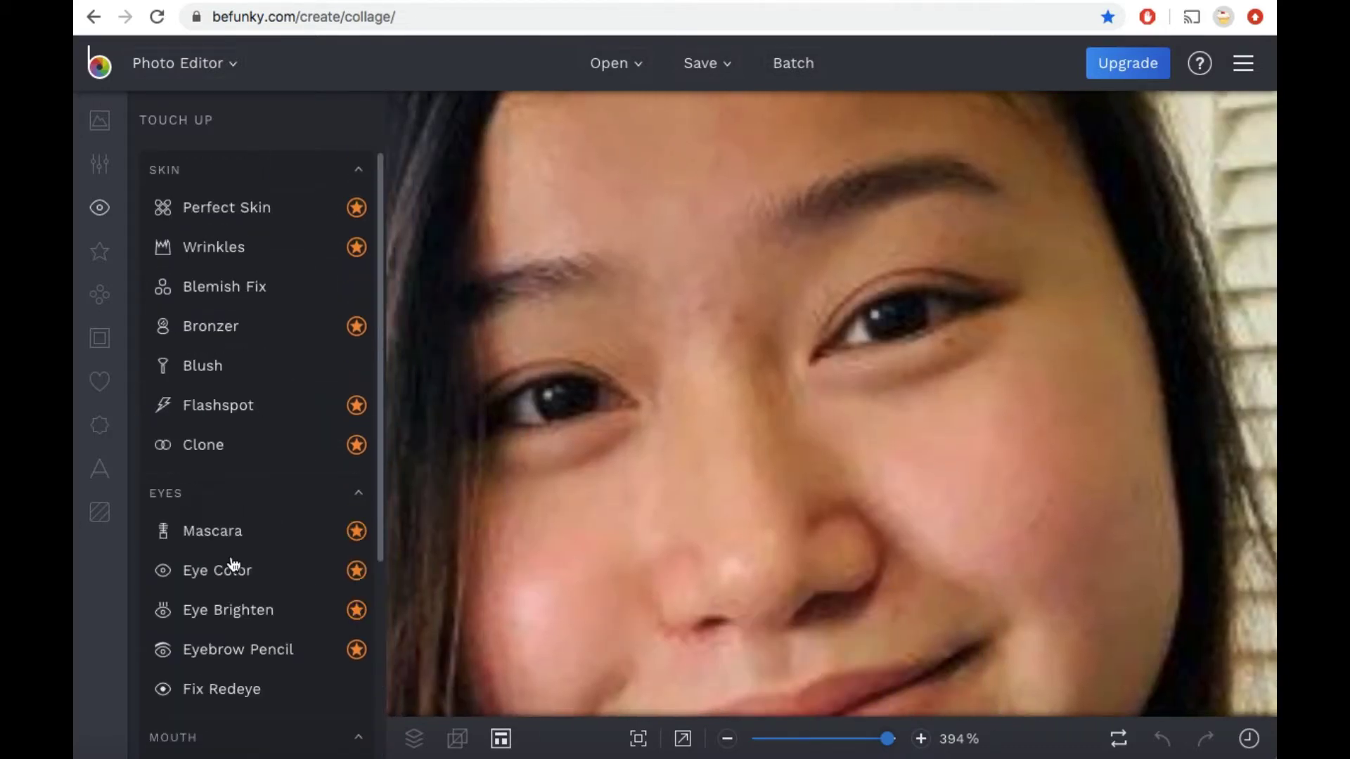
click(256, 291)
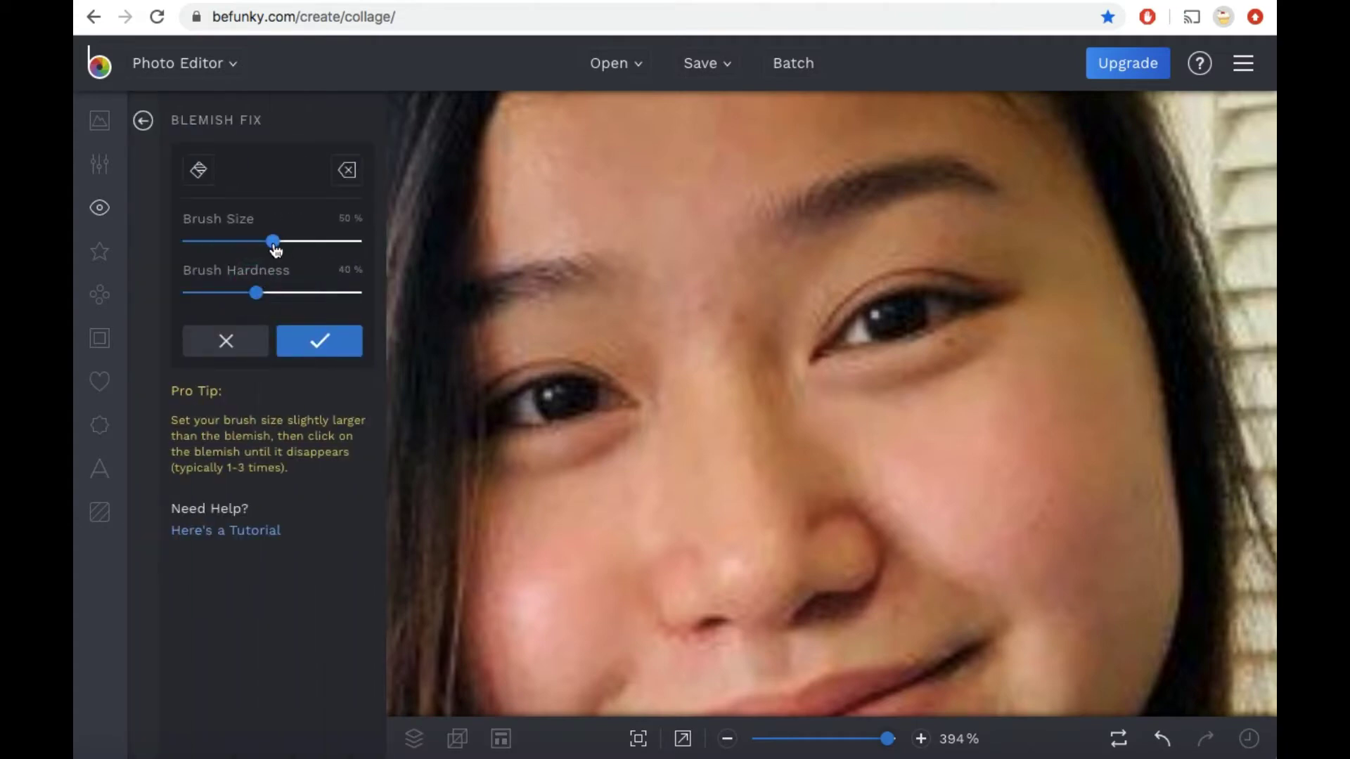
drag(253, 299, 192, 311)
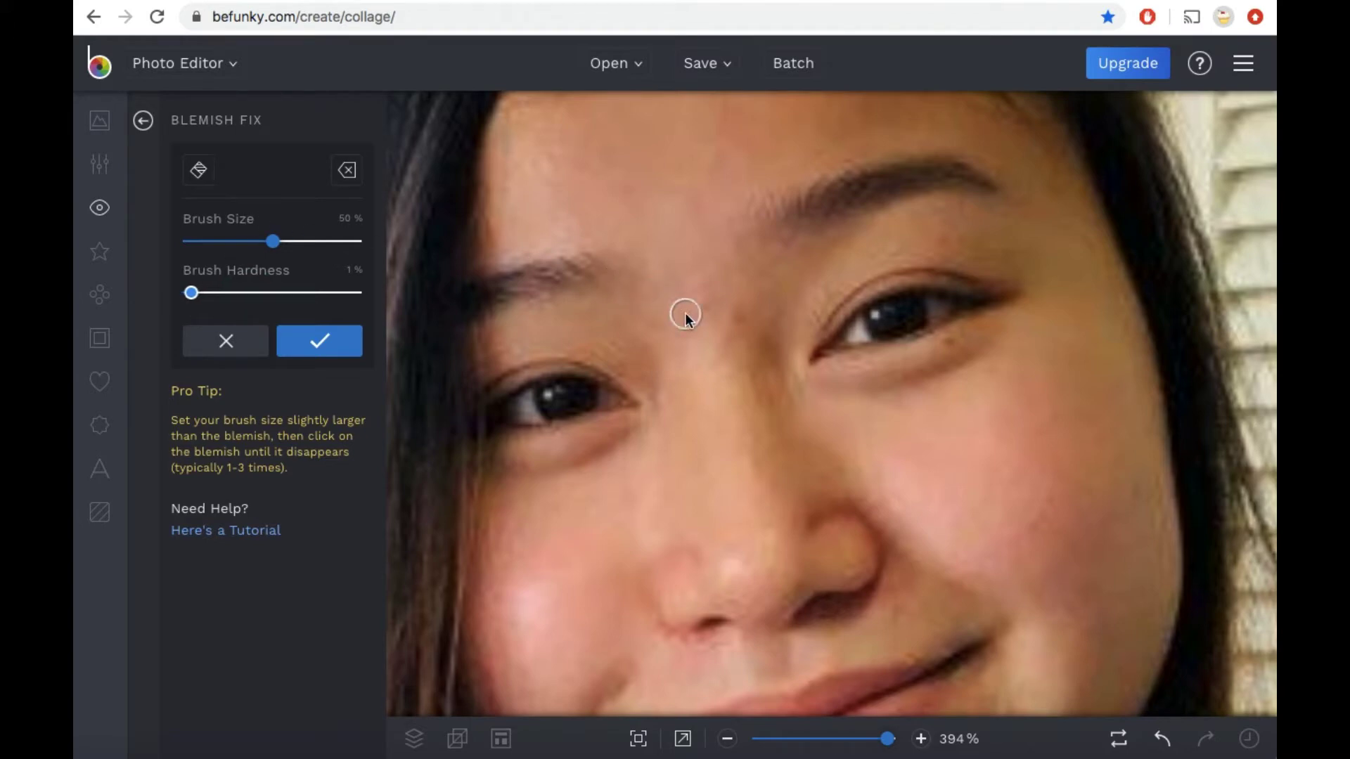
Remove the blemishes across the face with the brush size raised to 79% and up to 100%, and apply the fix.
drag(273, 248, 315, 251)
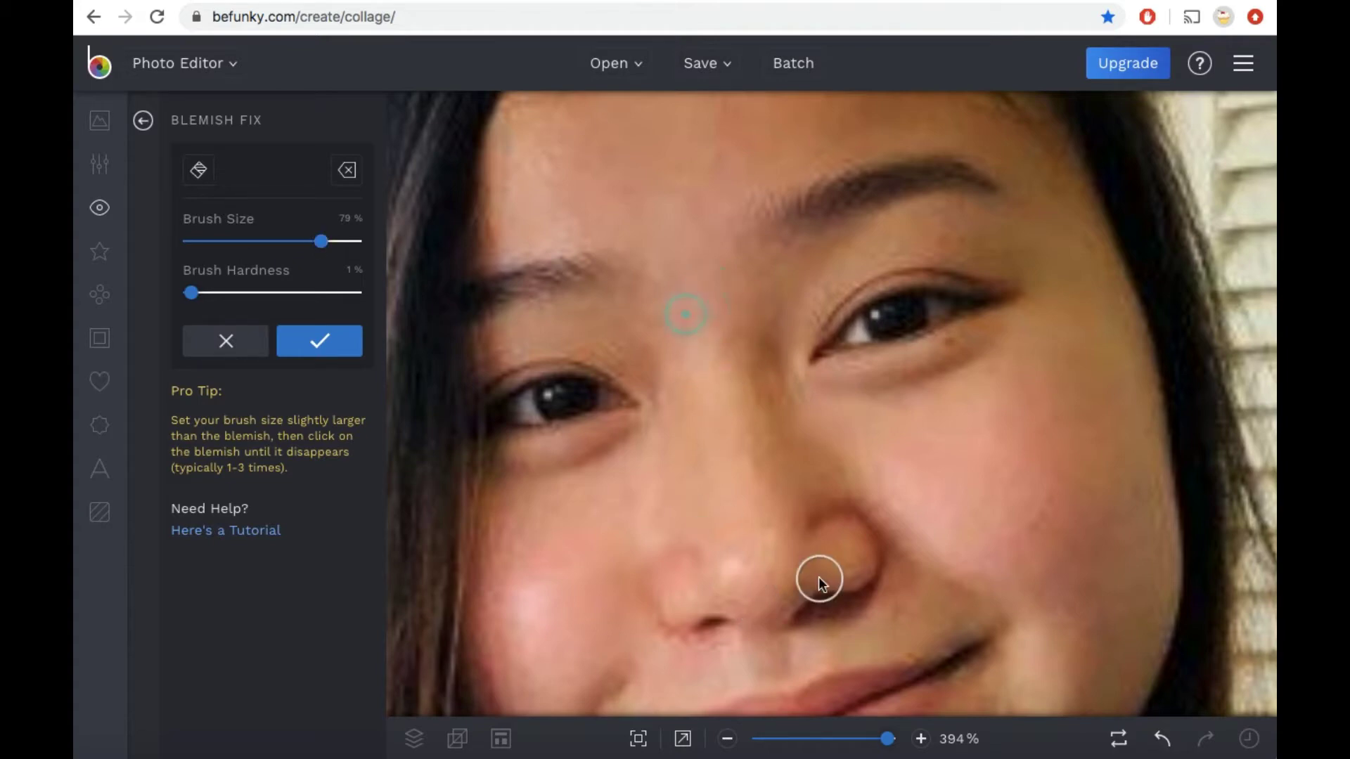
scroll(658, 474, down, 5)
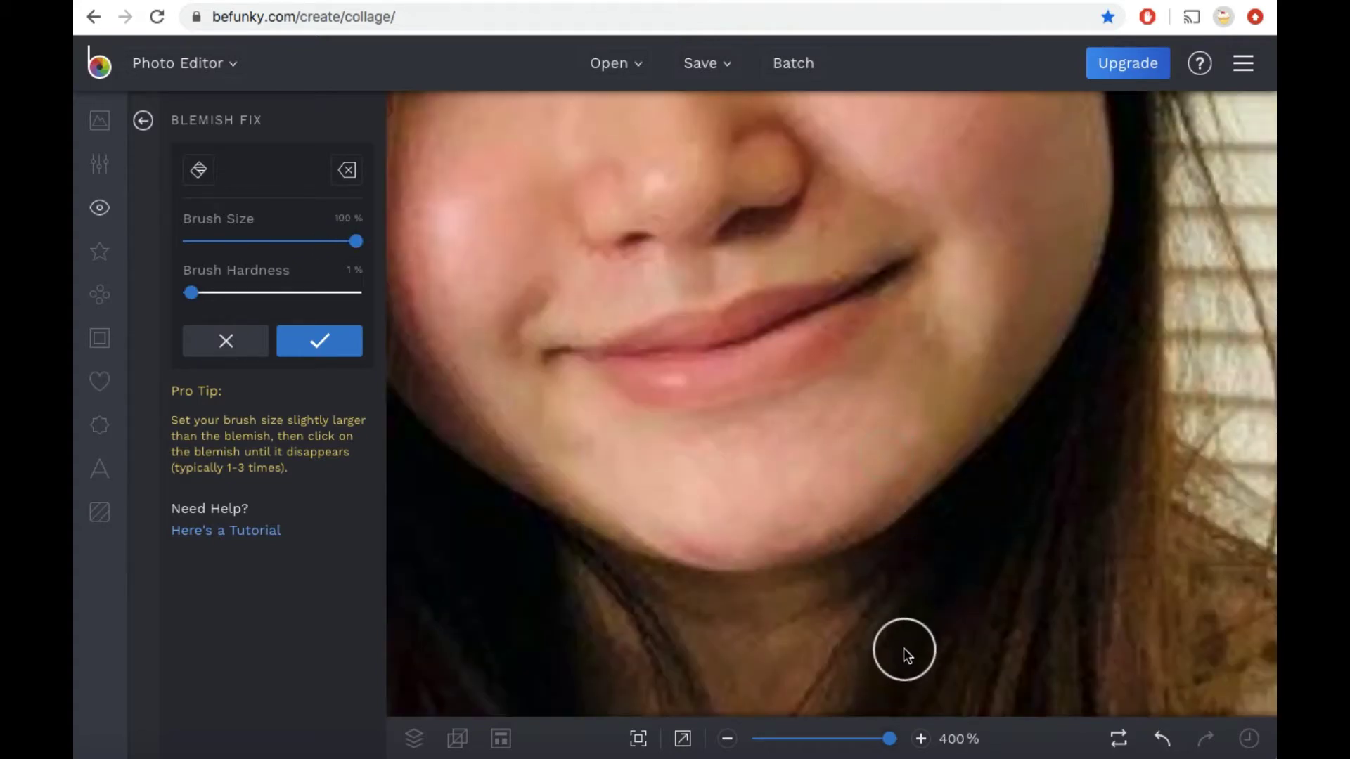
click(329, 342)
Adjust the photo's exposure to brightness 8 and highlights about 18, and apply it.
click(728, 739)
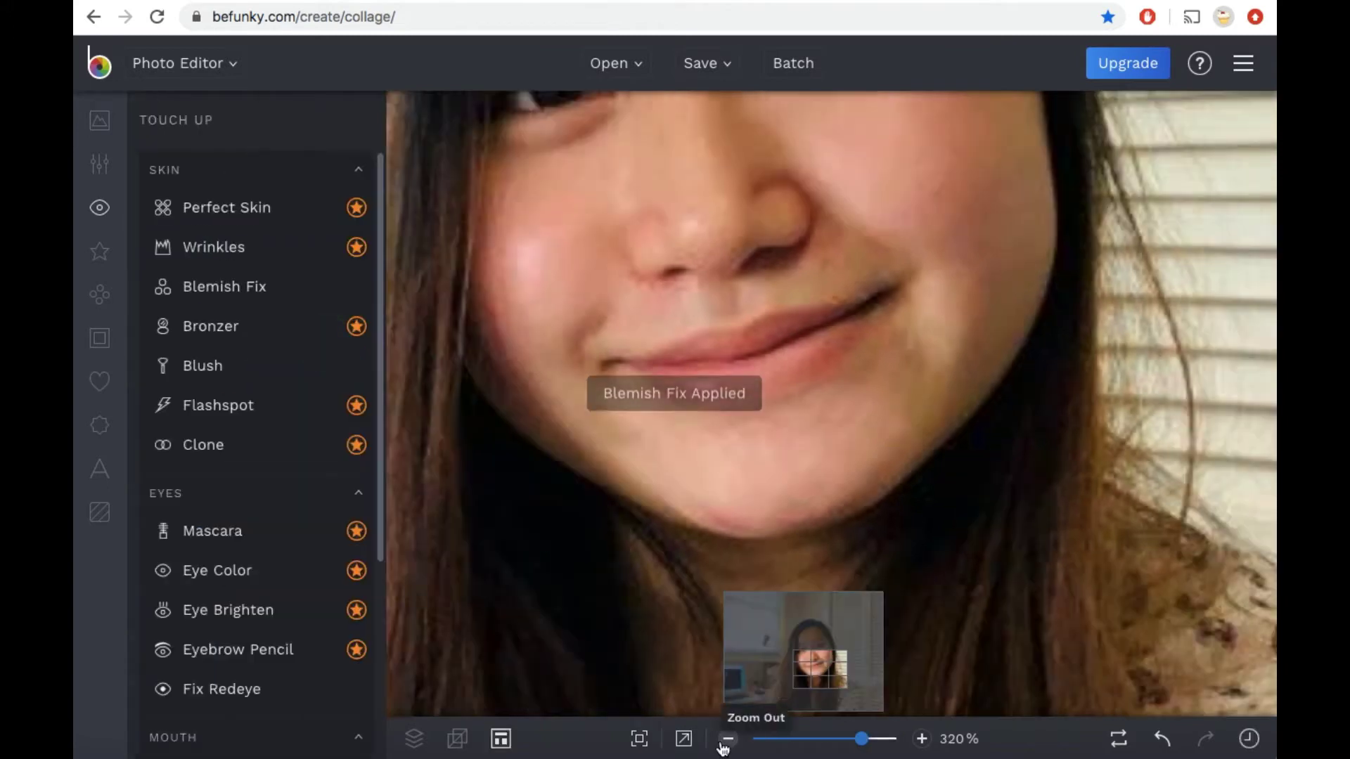
click(726, 739)
click(99, 163)
scroll(226, 356, down, 2)
click(242, 470)
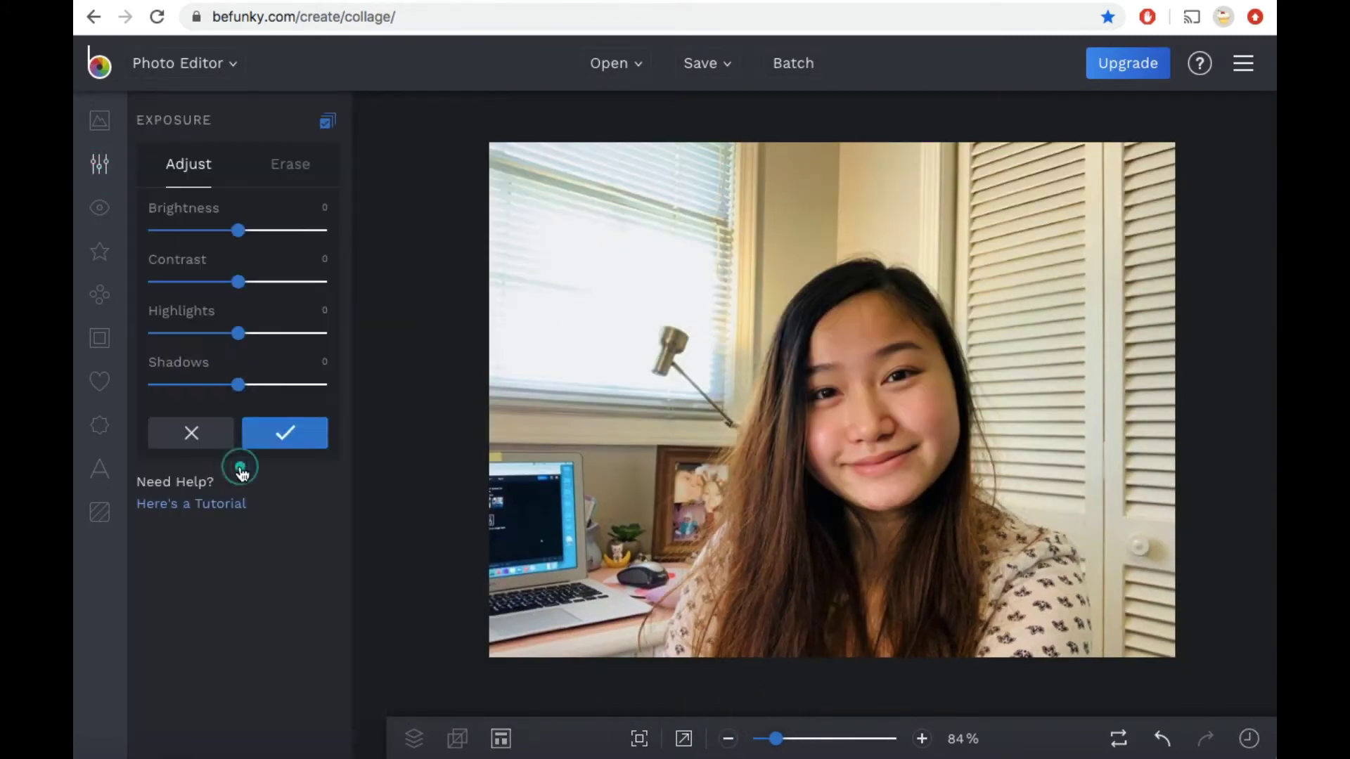
drag(274, 230, 281, 232)
drag(278, 341, 292, 337)
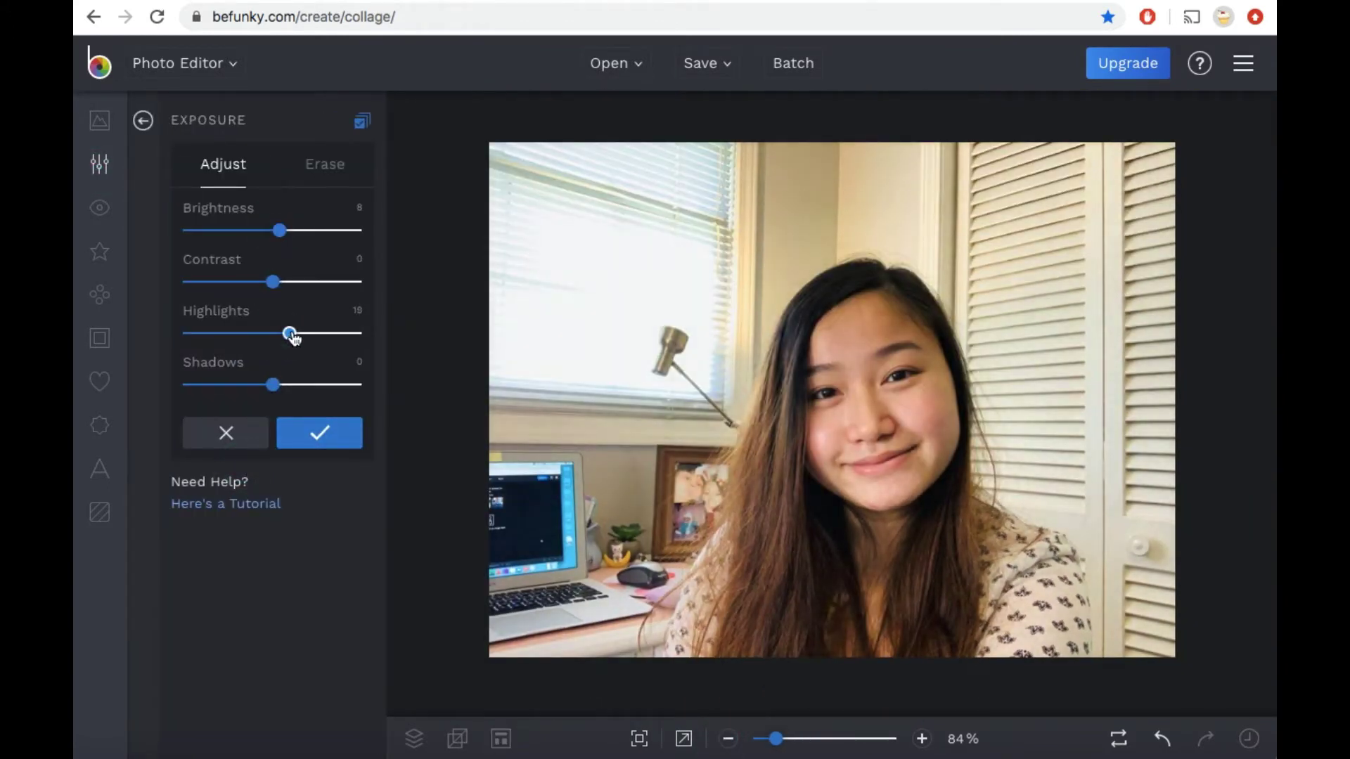
click(305, 431)
Apply Smoothing to the photo with an amount of 3%.
scroll(253, 450, down, 5)
click(232, 447)
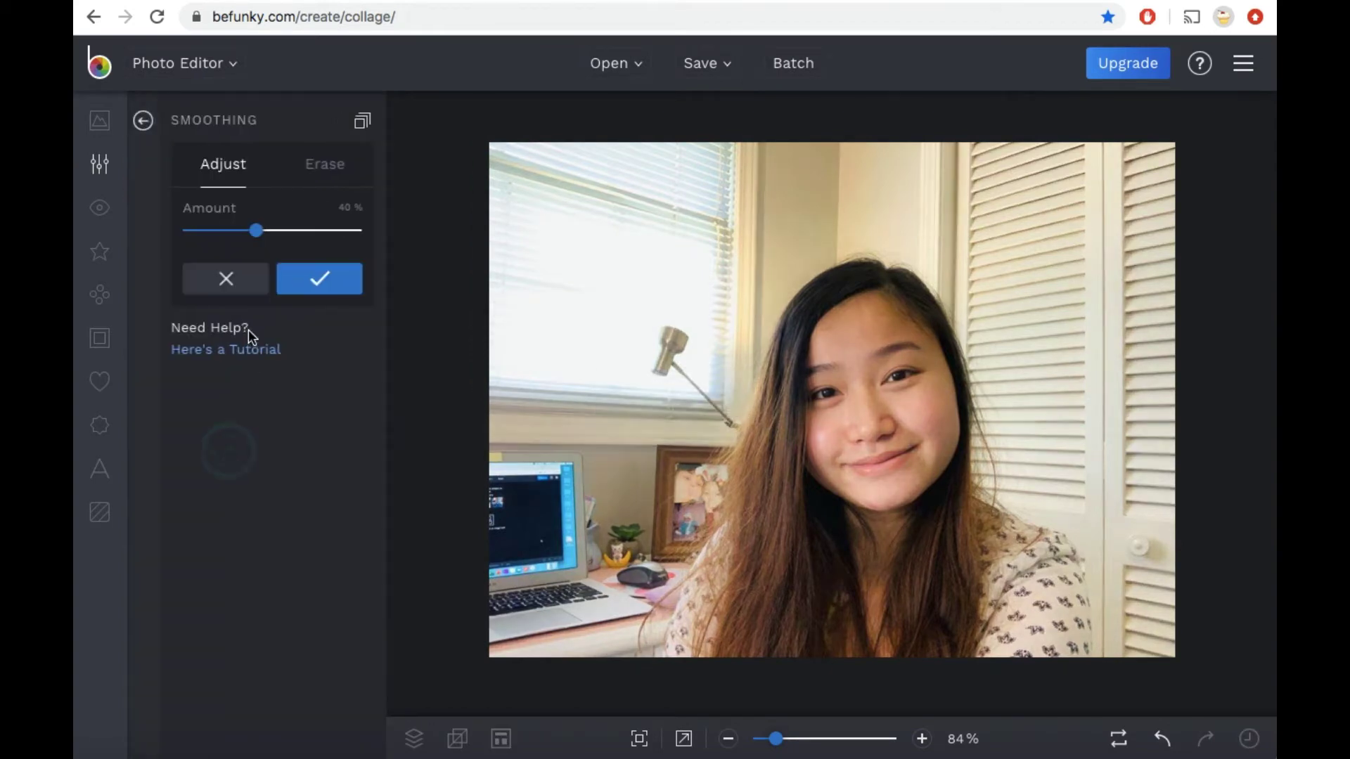
drag(253, 230, 205, 232)
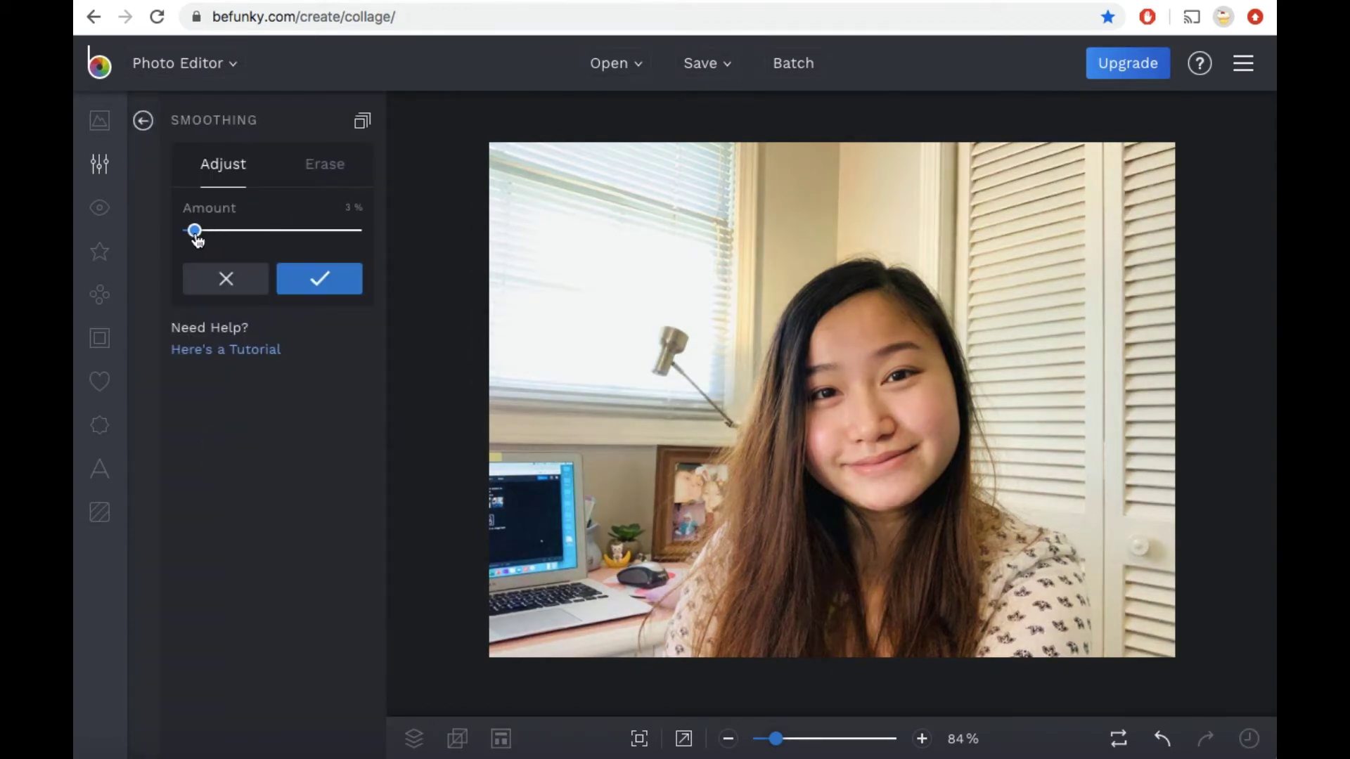
click(323, 287)
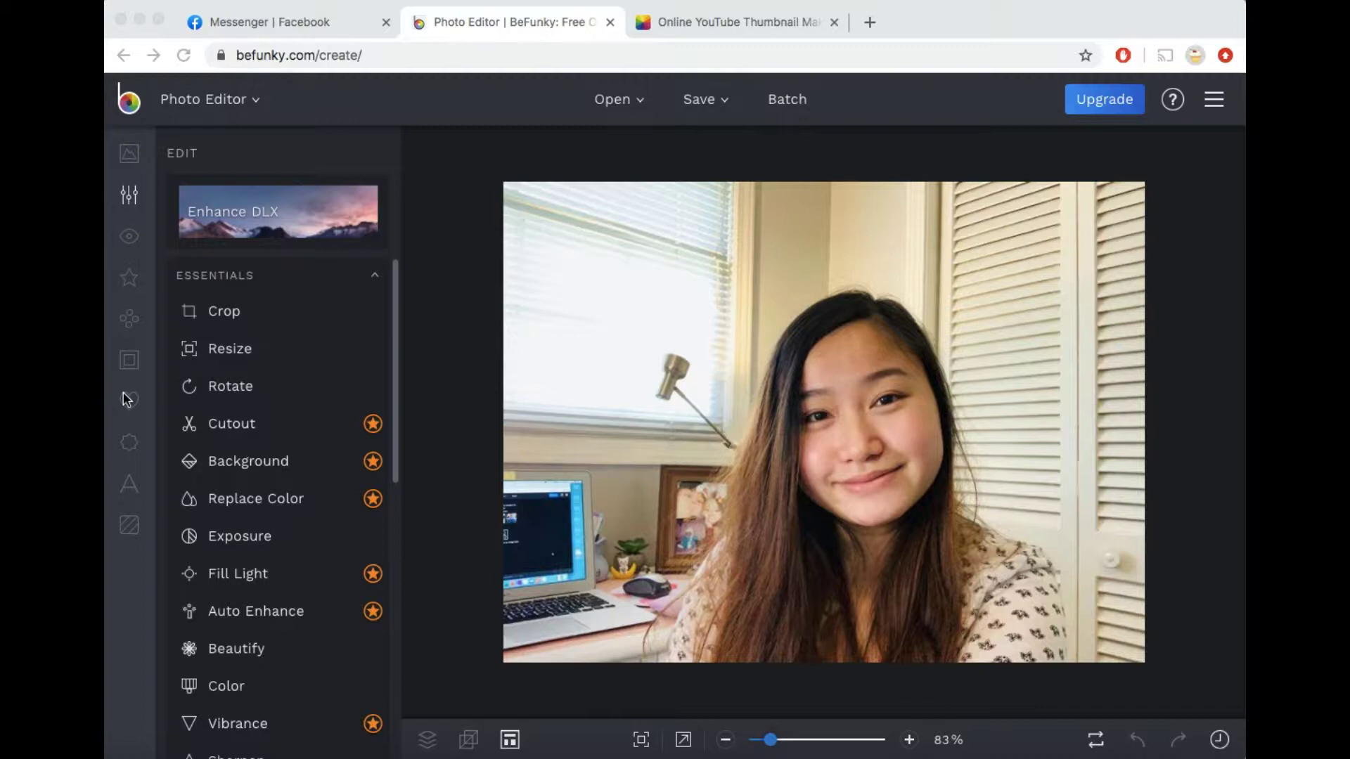
Add the text "HOW TO EDIT YOUR THUMBNAIL FOR FREE" over the lower photo in bold white 71 px Caveat and try another text color.
click(128, 487)
click(304, 204)
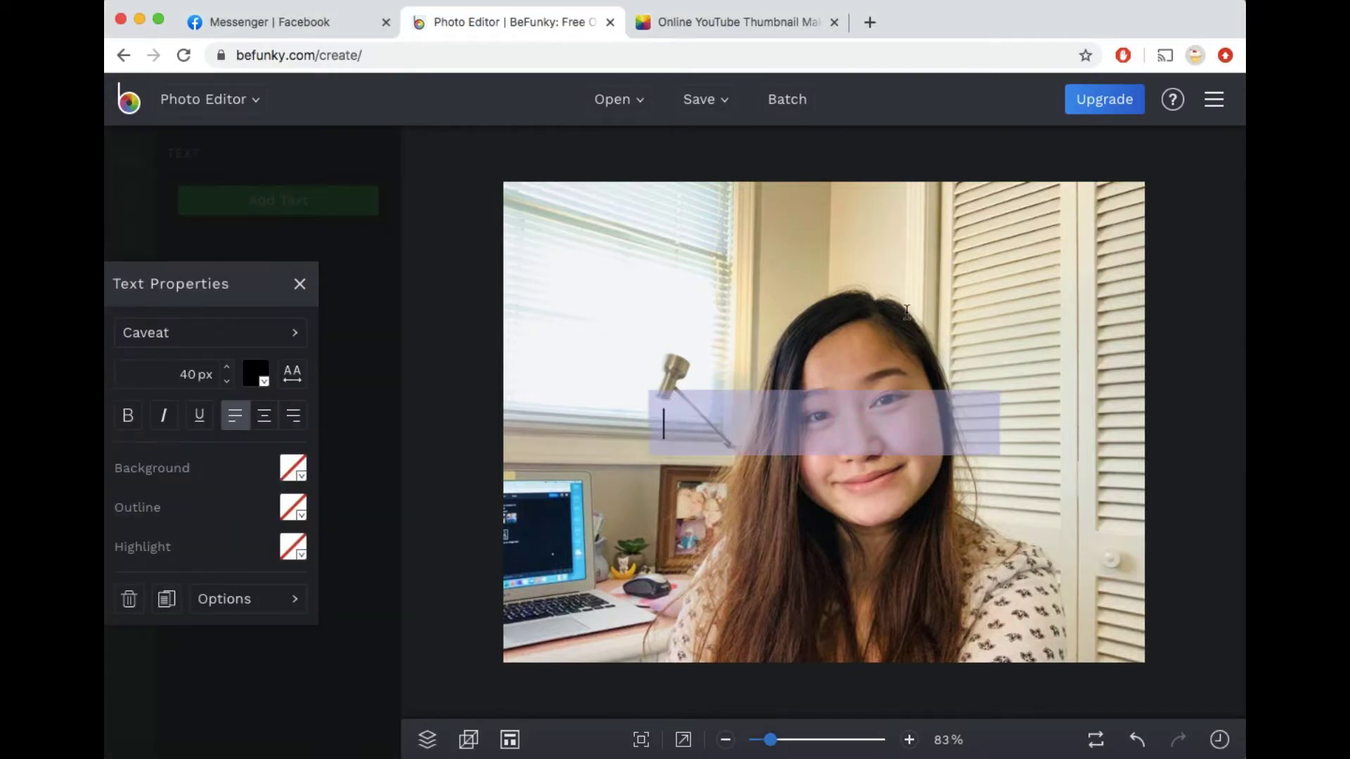
text(HOW TO EDIT YOUR THUMBNAIL)
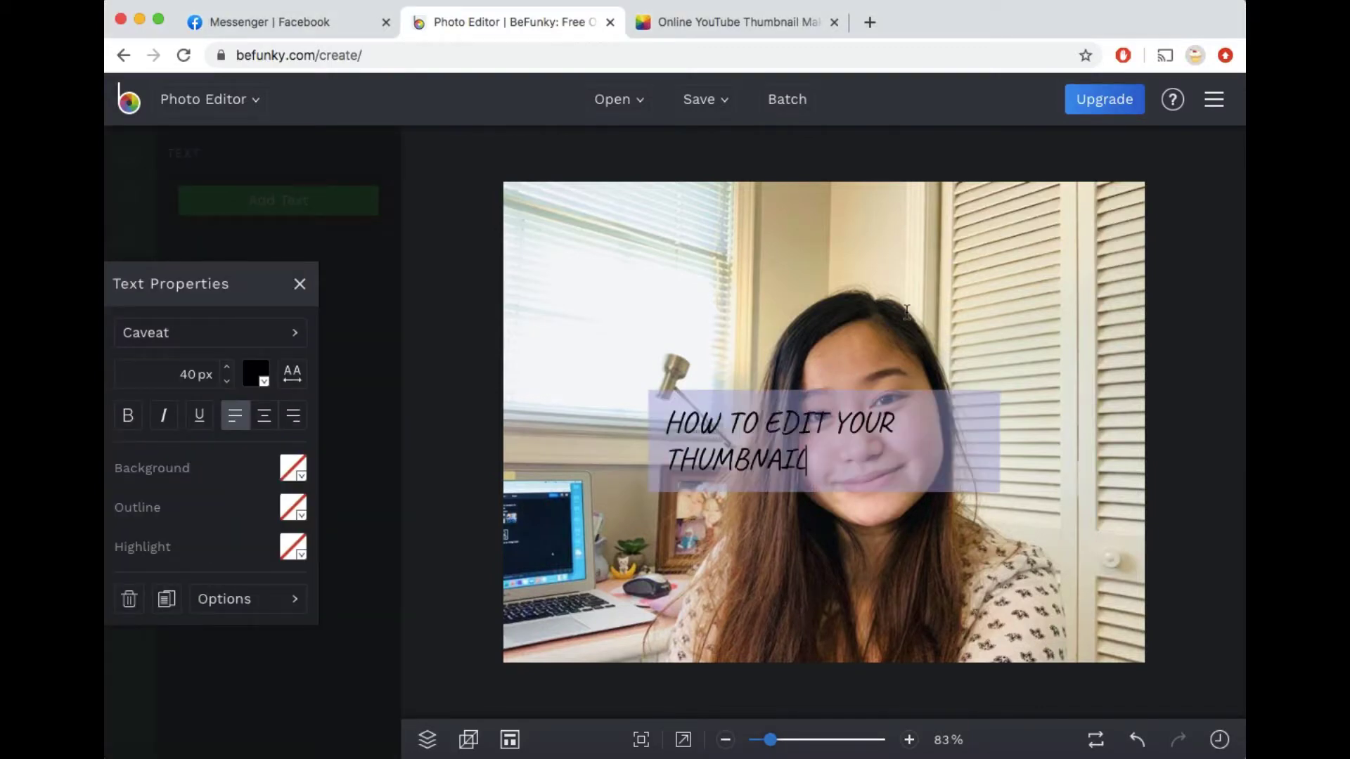
text( FOR FREE)
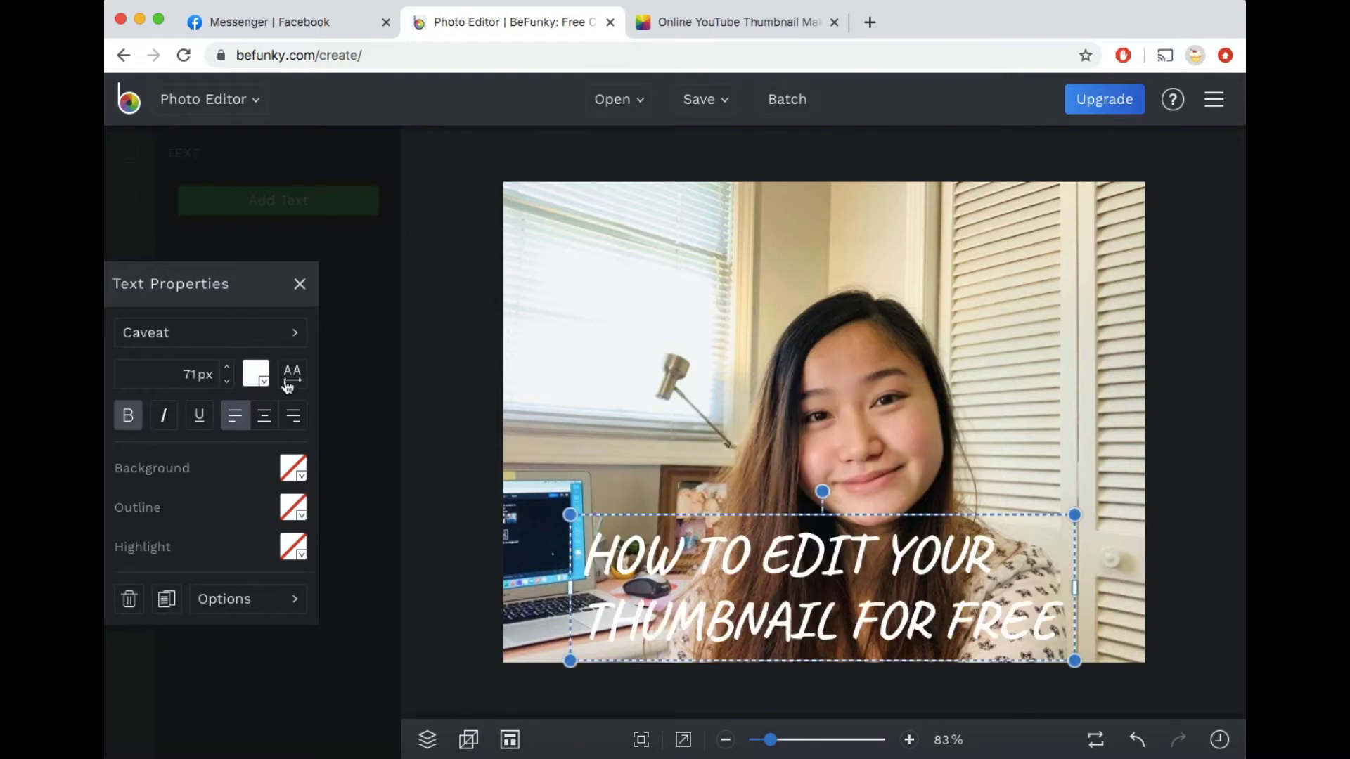
click(255, 373)
drag(386, 528, 446, 464)
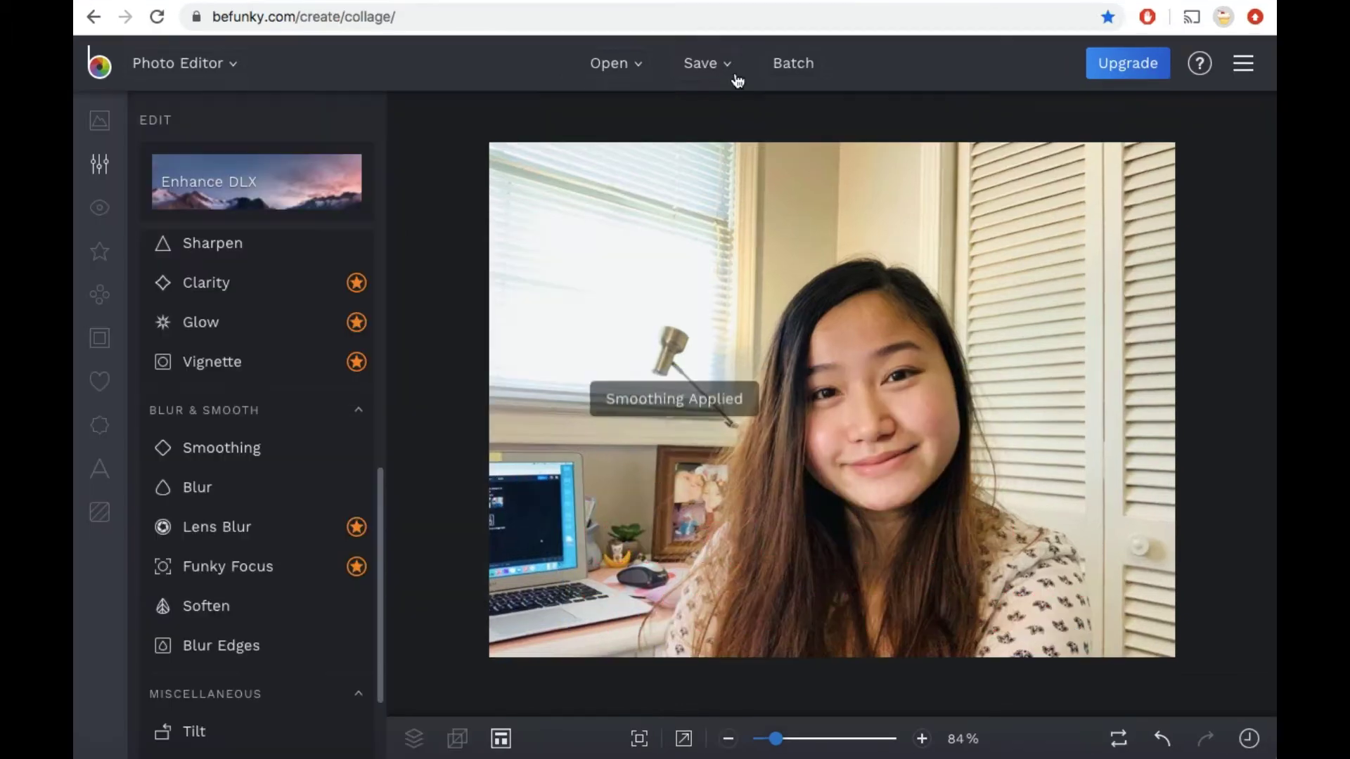
Save the edited photo to the computer as 07.22.20_3-edit.jpg.
click(711, 102)
click(704, 135)
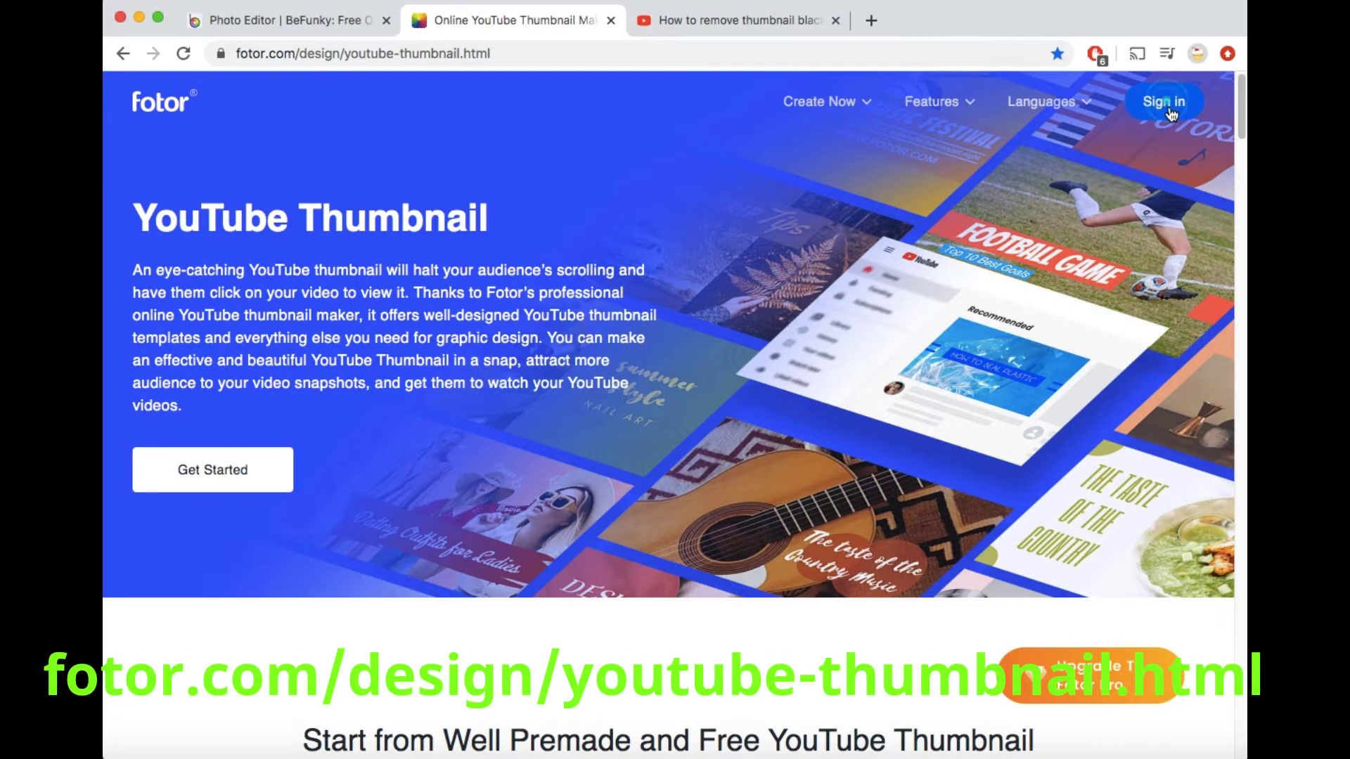
Sign in to Fotor with the Facebook account and start a new YouTube thumbnail design.
click(1167, 105)
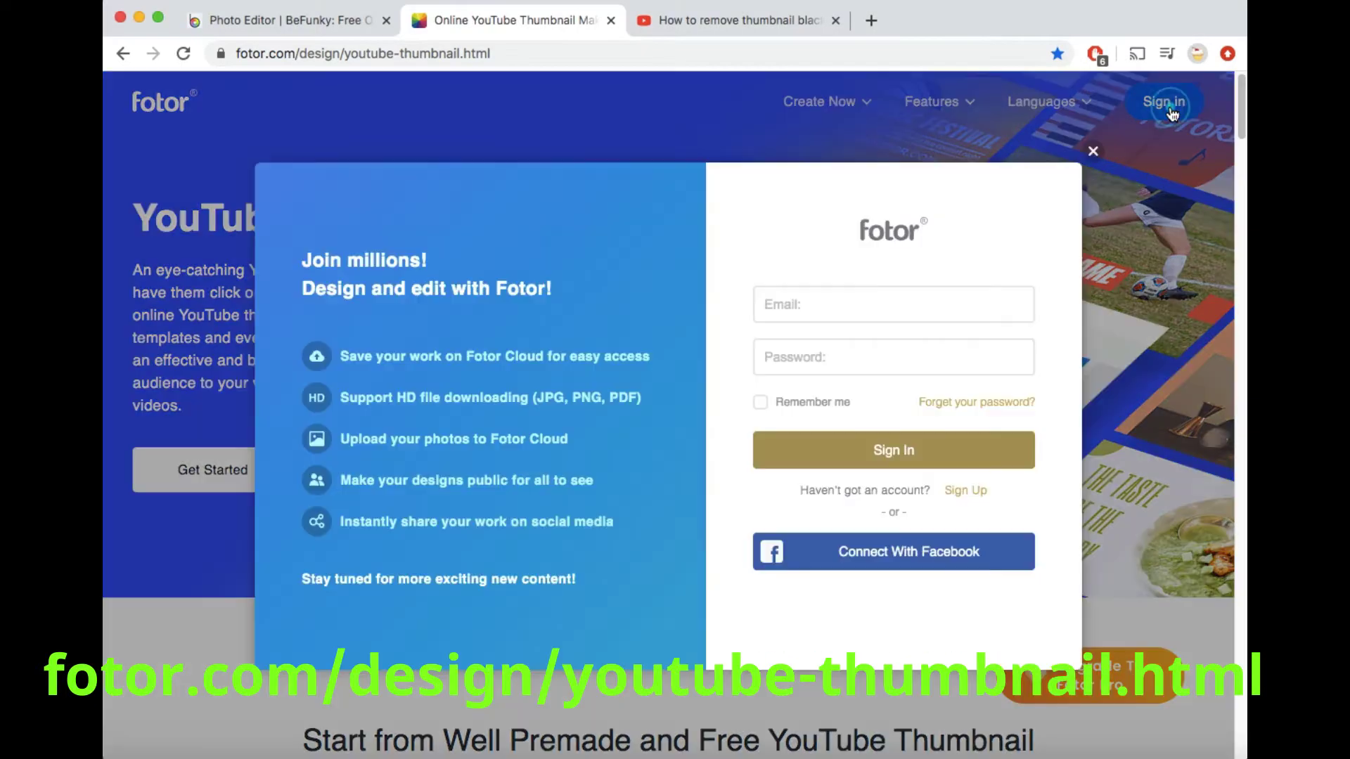
click(936, 554)
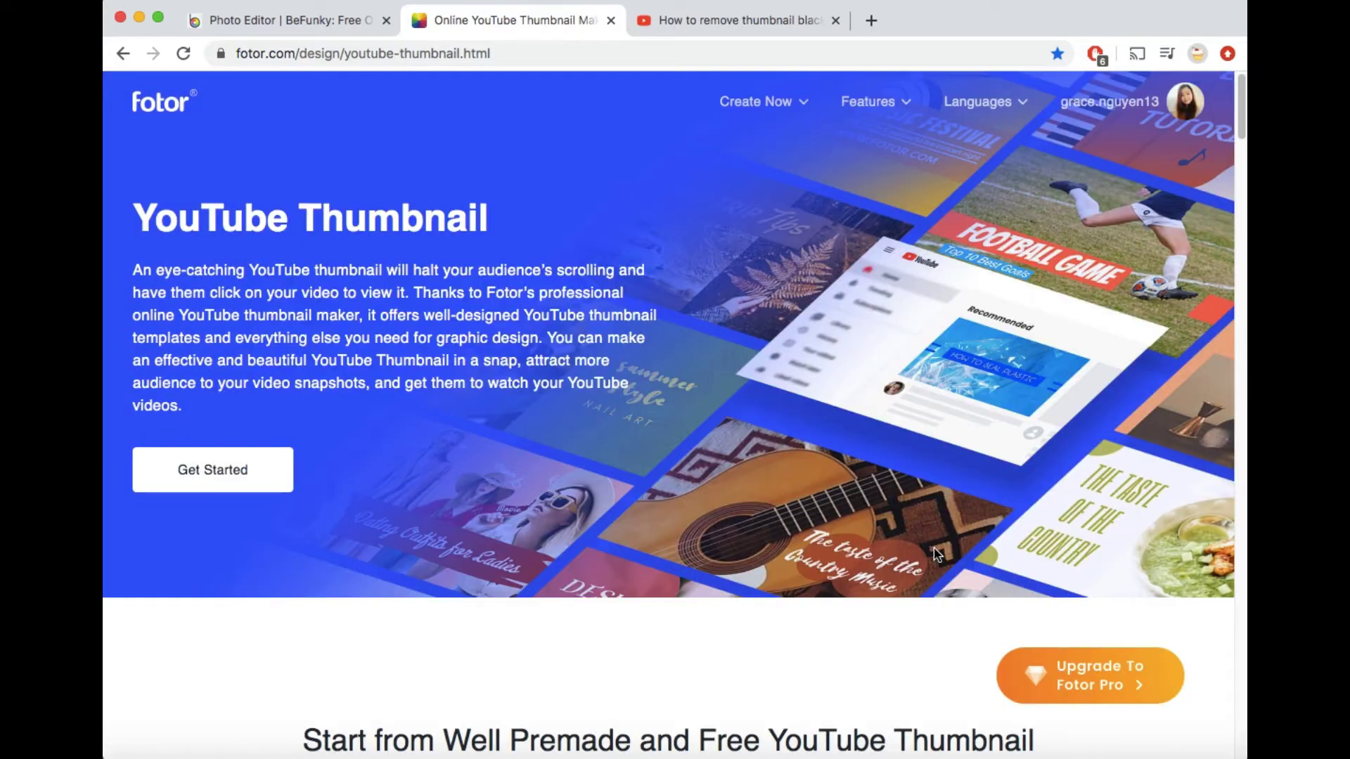
click(220, 471)
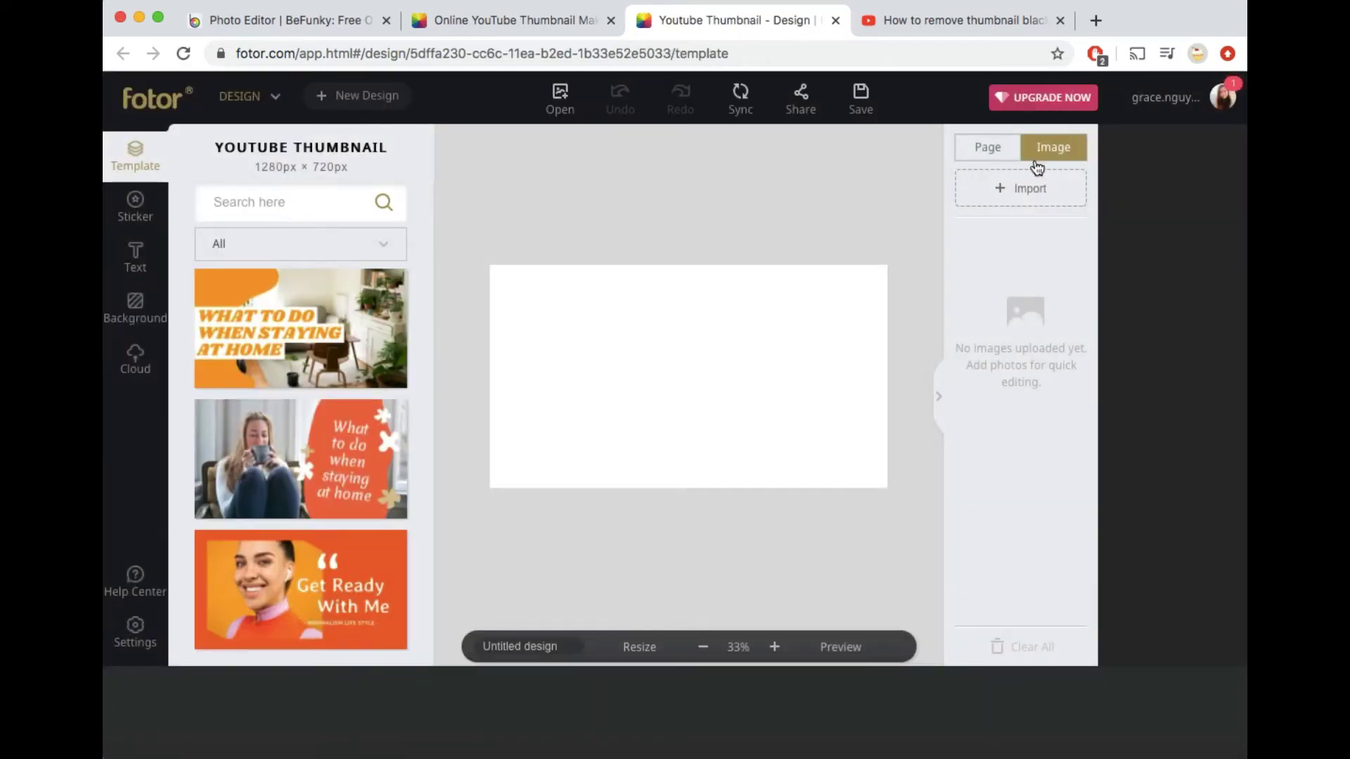
Import 07.22.20_3-edit.jpg from the Desktop into the design's images.
click(1032, 189)
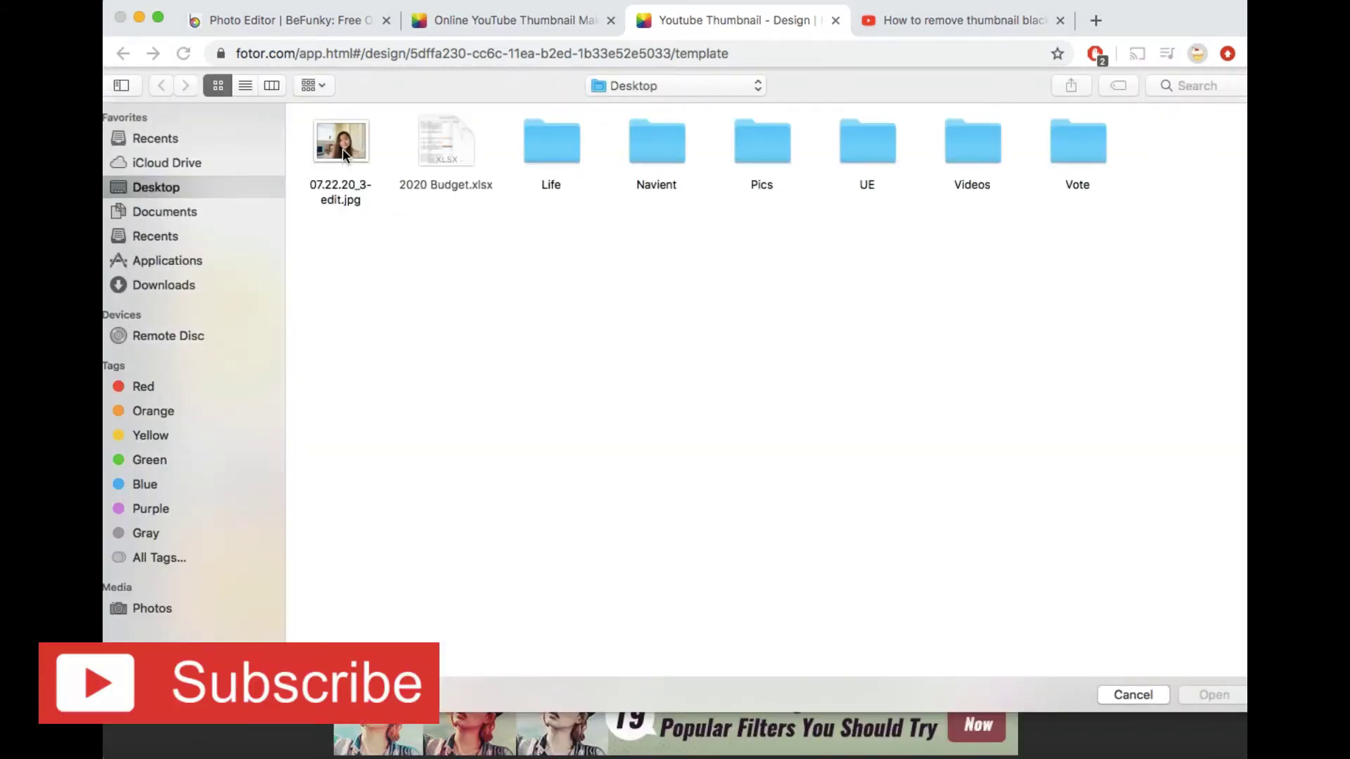
click(342, 148)
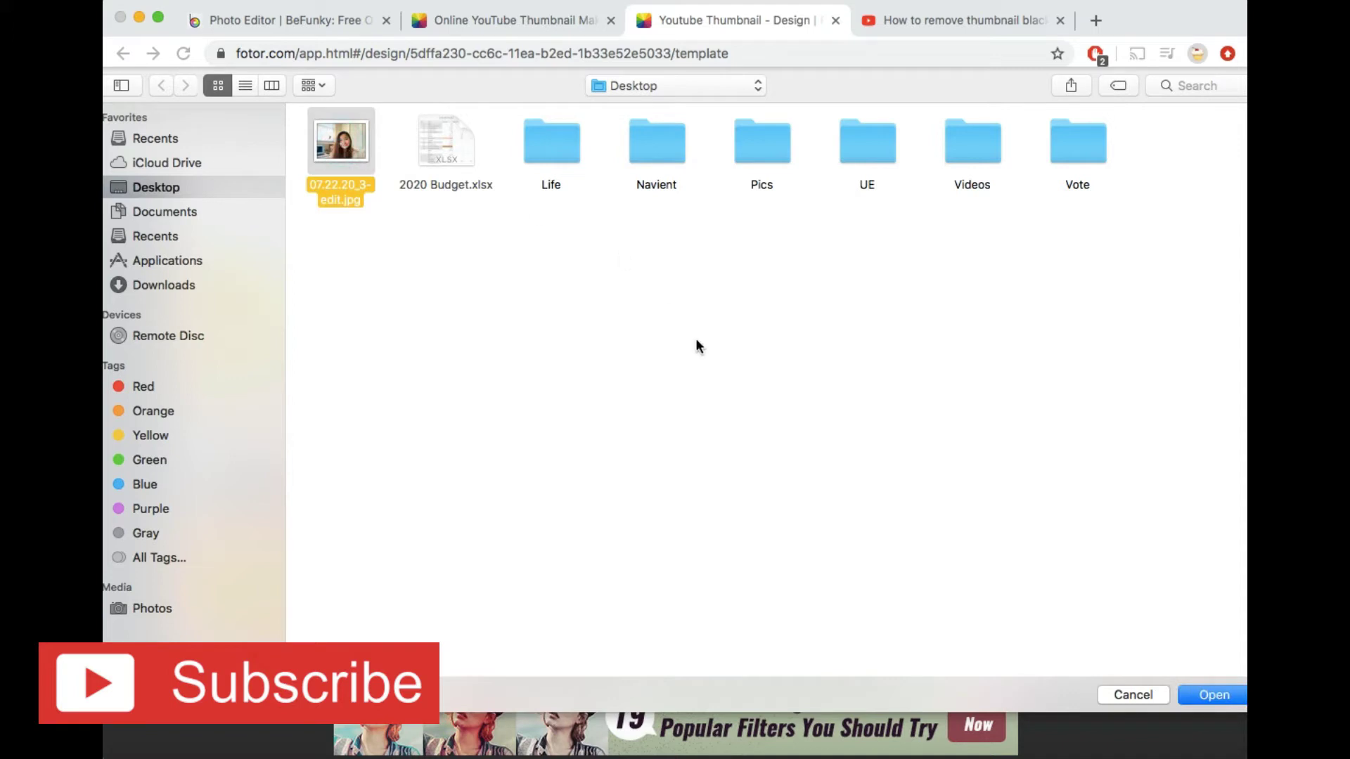
click(1232, 699)
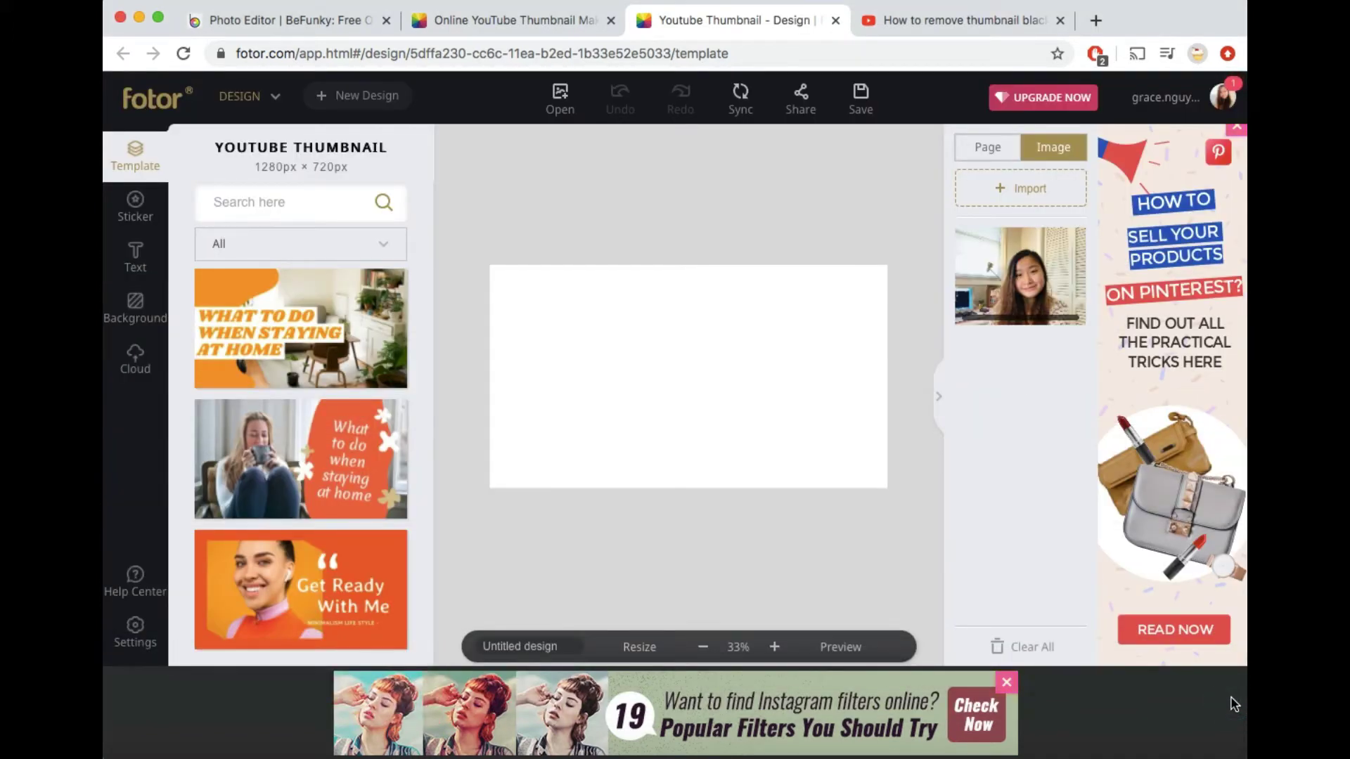
Place the imported photo on the canvas, enlarge it to cover the whole thumbnail, and shift it up to frame the face.
click(1032, 273)
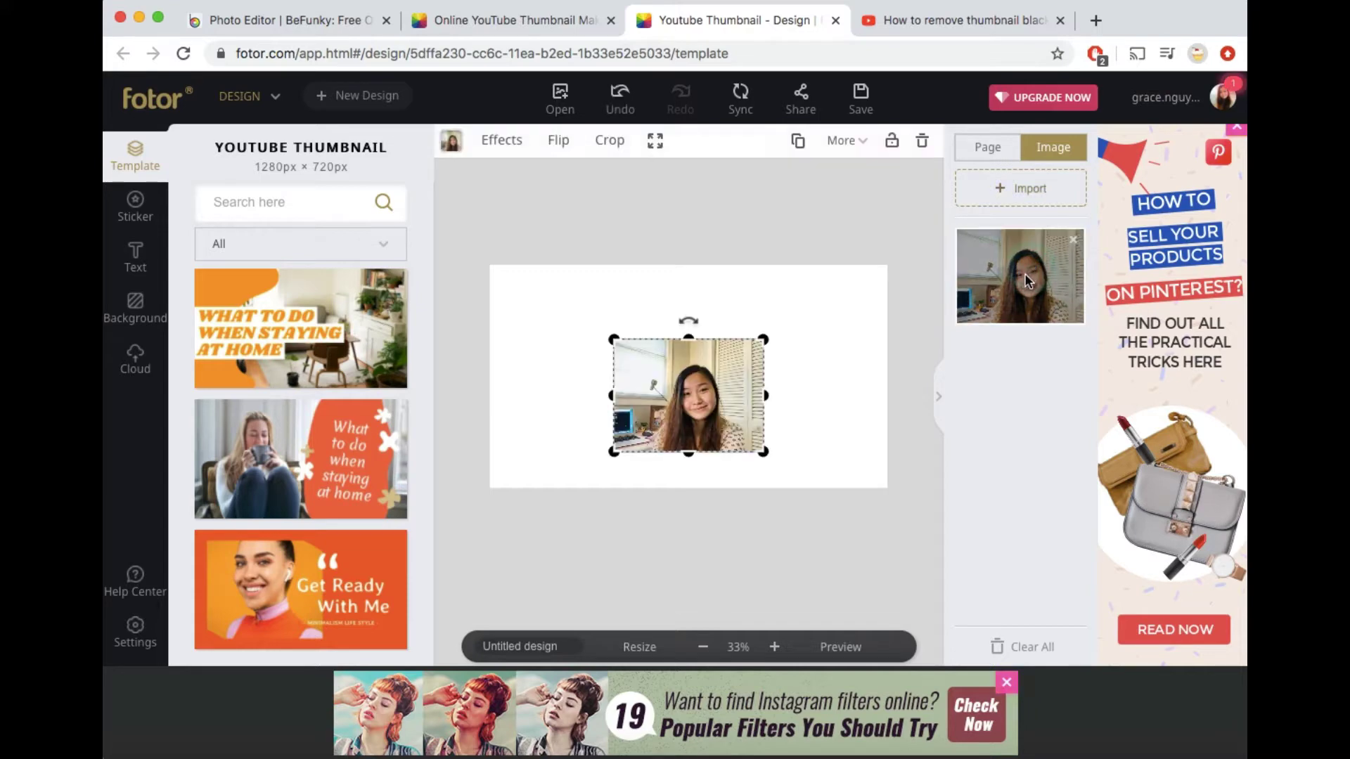
drag(673, 389, 566, 326)
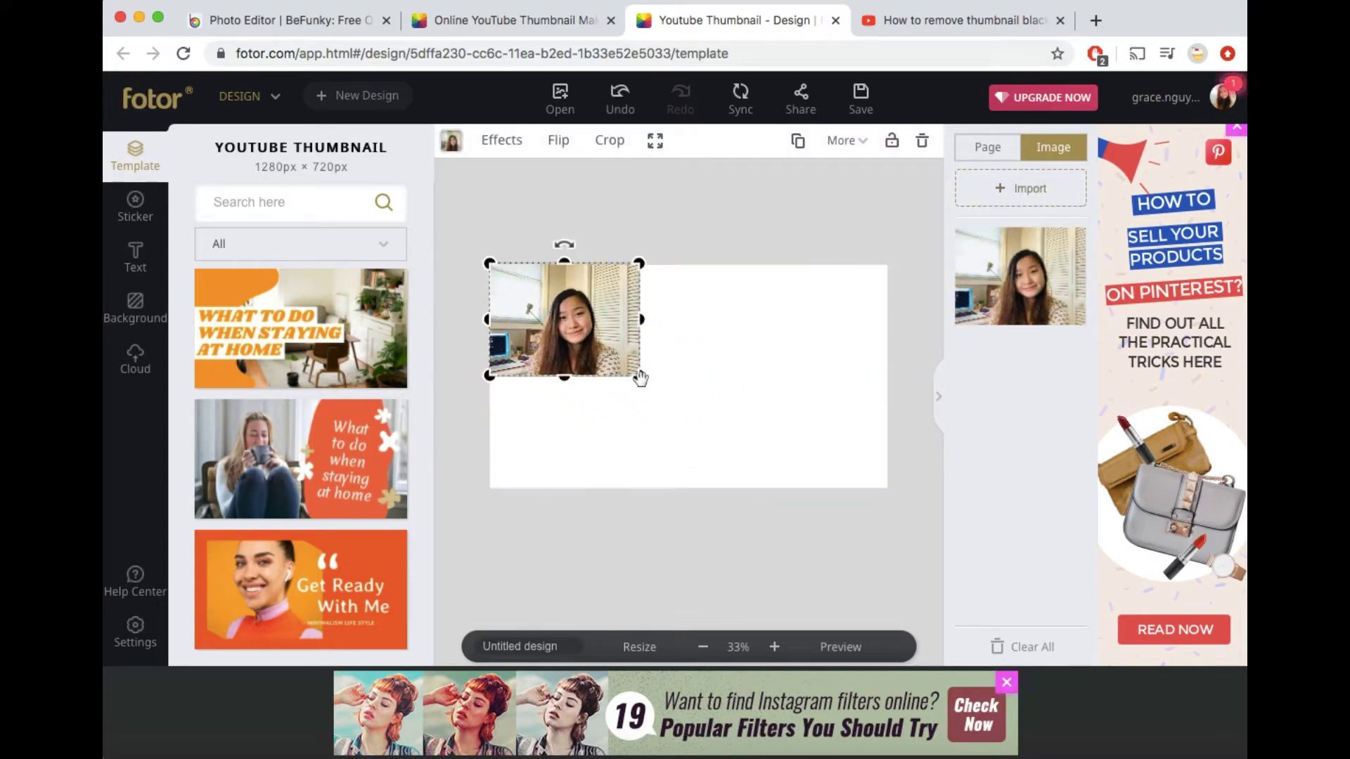
drag(637, 375, 937, 511)
drag(798, 438, 799, 383)
click(851, 647)
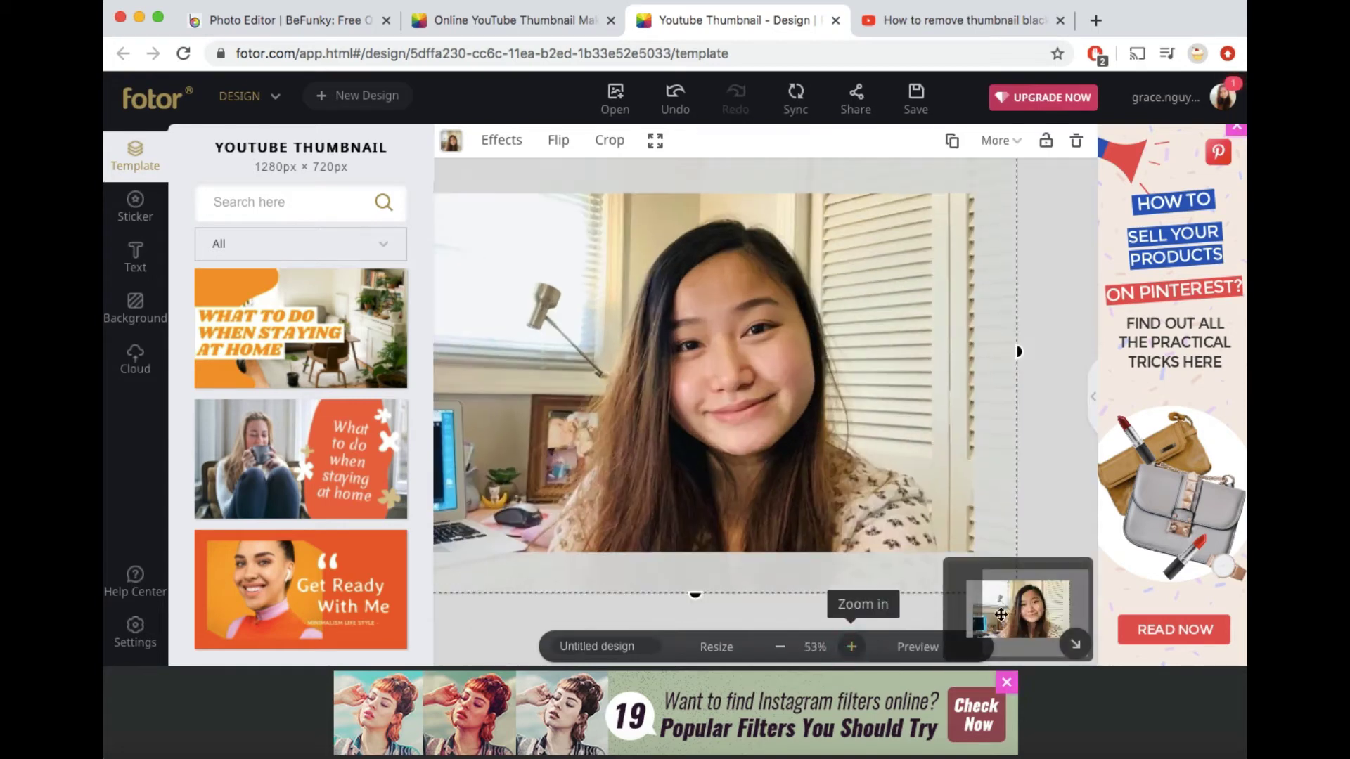
drag(997, 619, 988, 614)
click(780, 647)
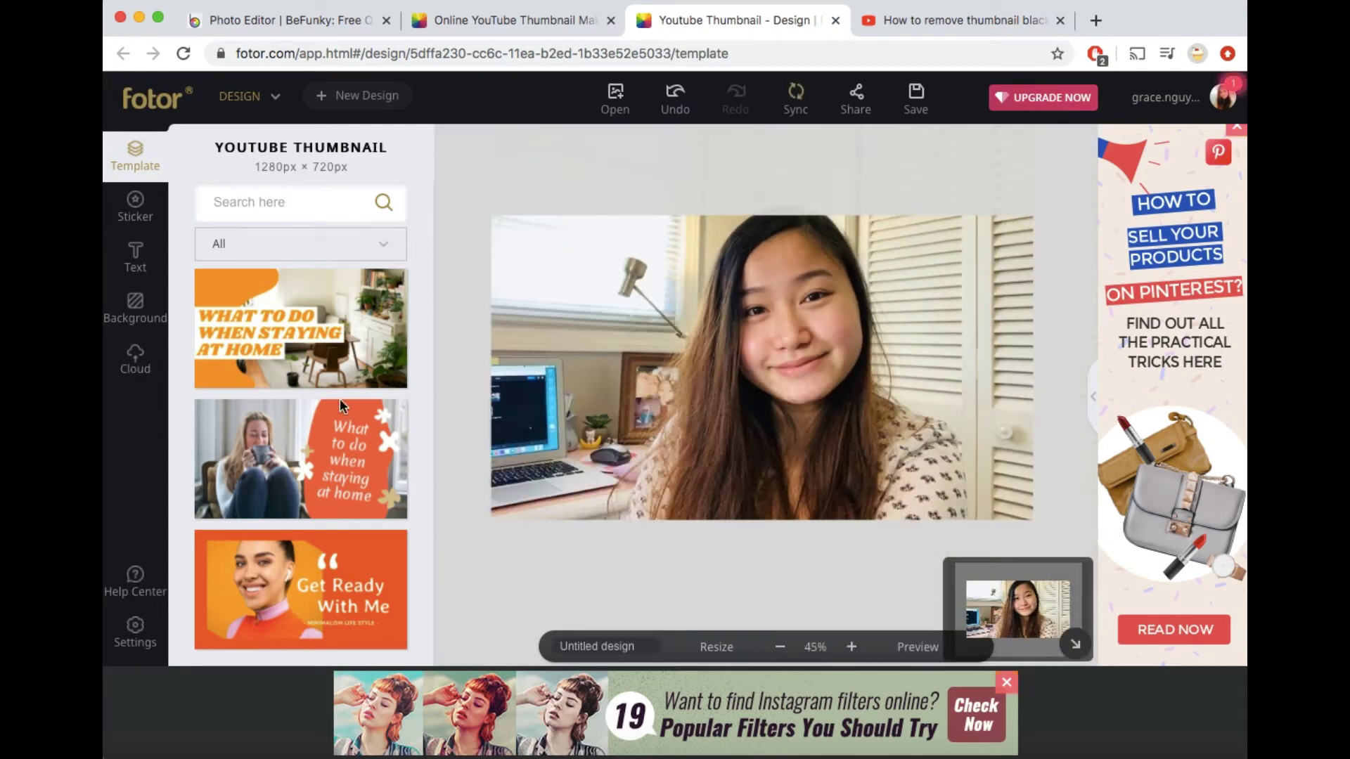
Add a heading to the thumbnail reading "How to Edit Your Thumbnails for FREE".
click(134, 262)
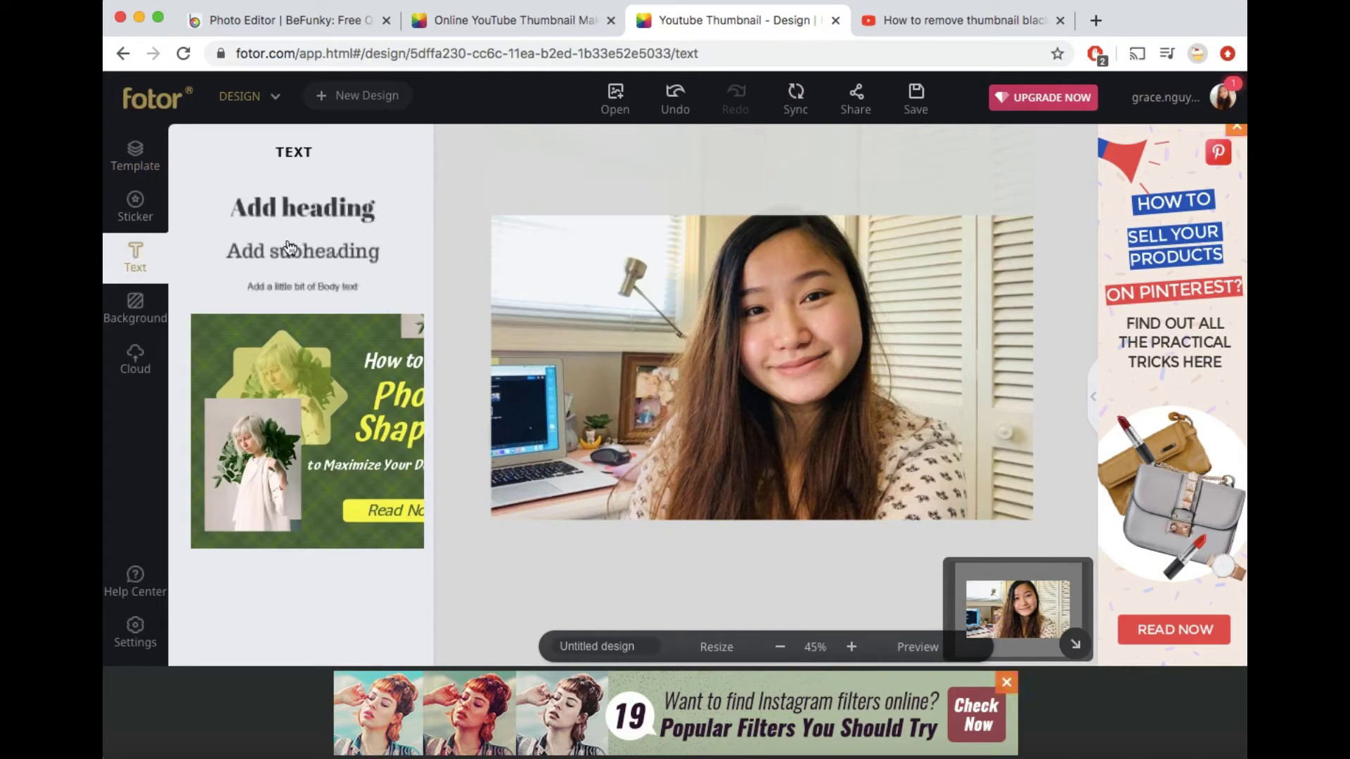
click(324, 211)
double_click(745, 397)
key(BackSpace)
text(How to E)
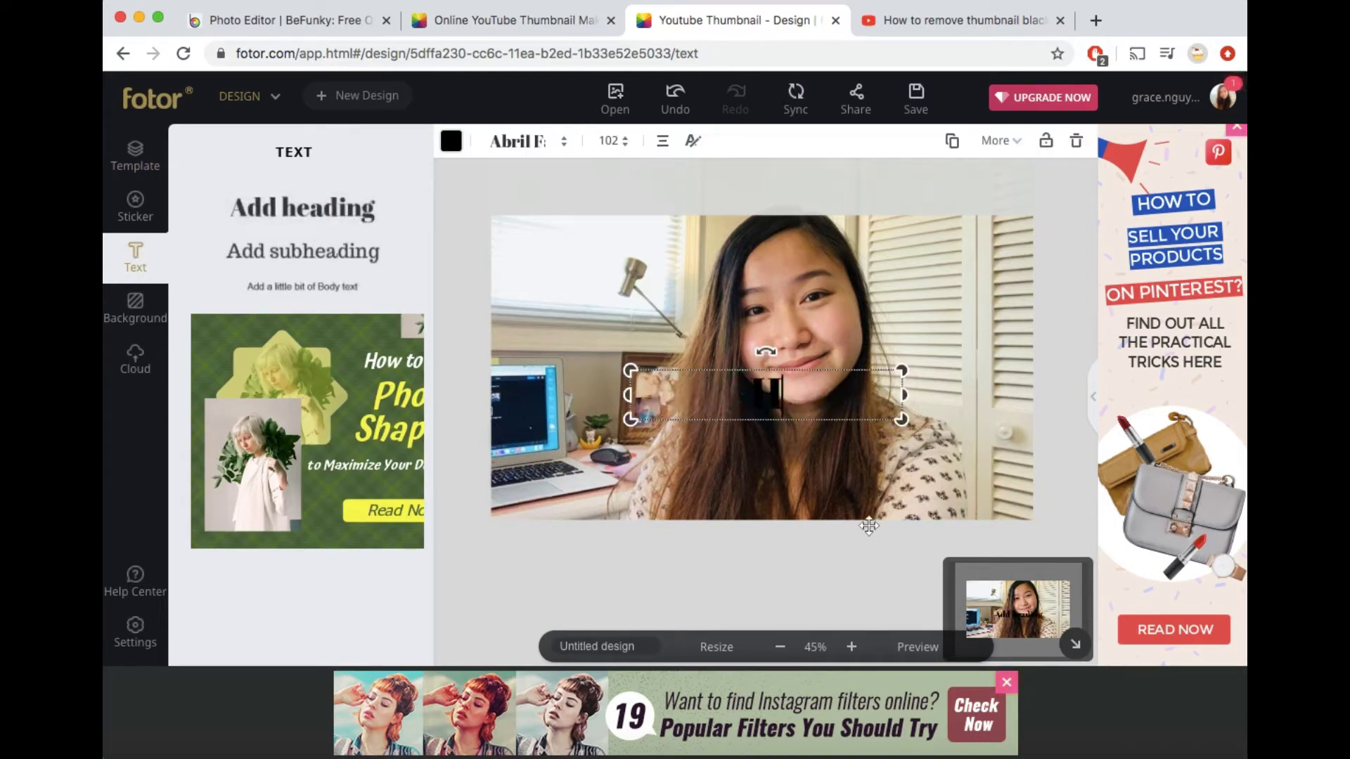
text(dit Your)
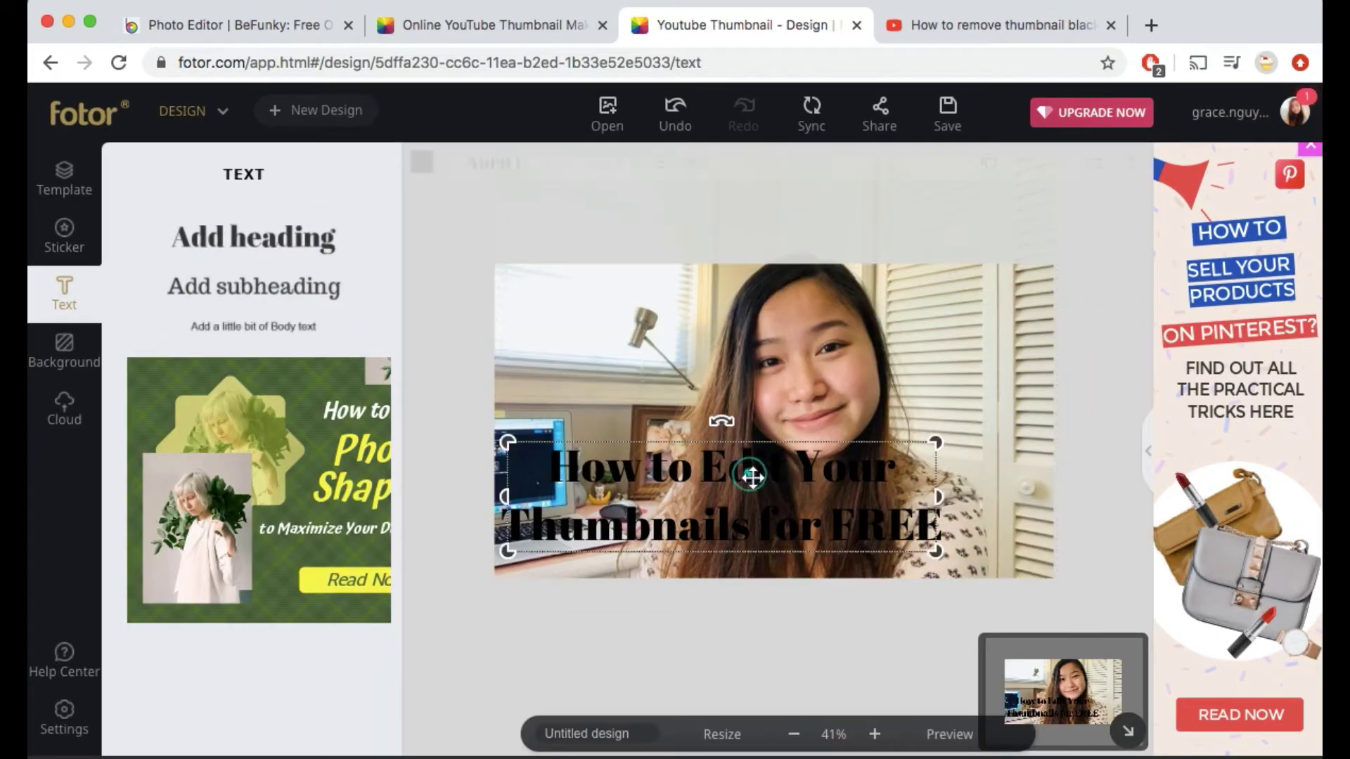
Change the heading text color to white.
click(752, 477)
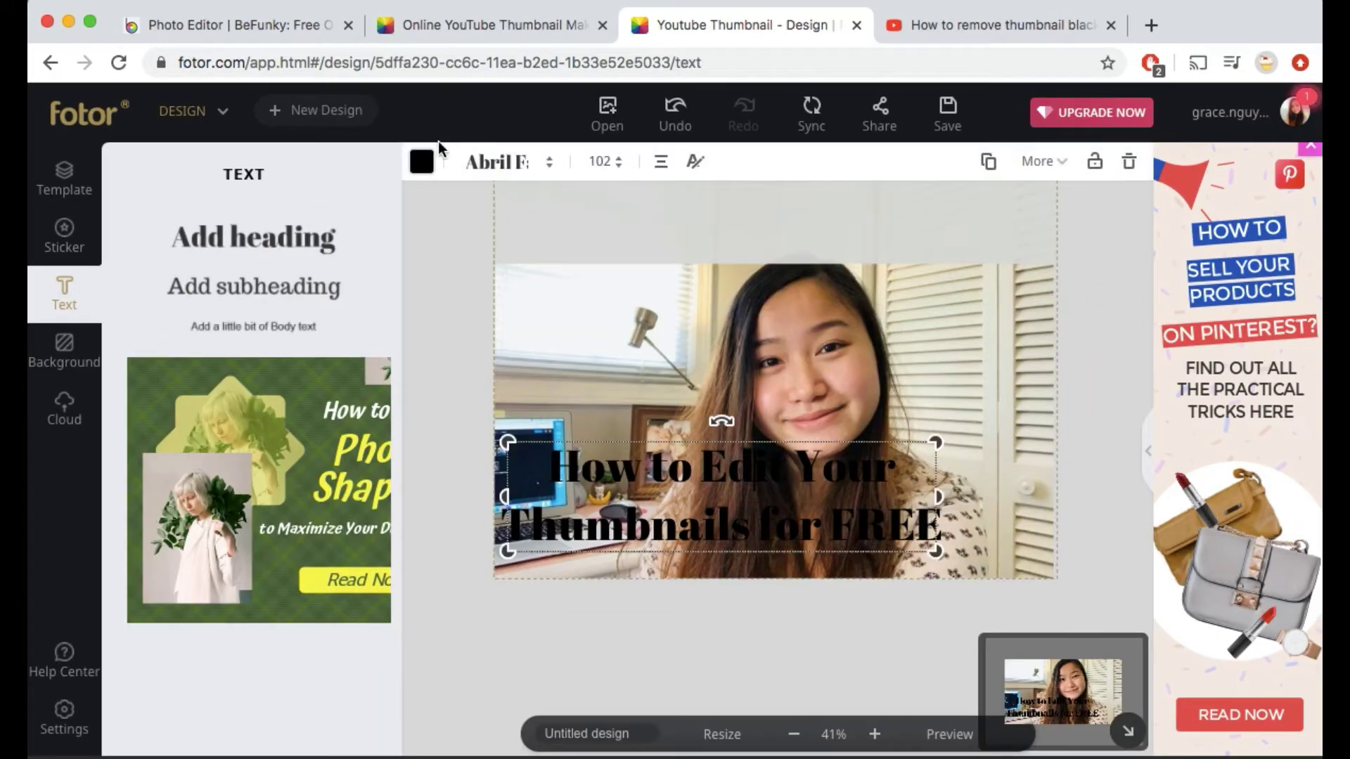
click(422, 162)
click(545, 421)
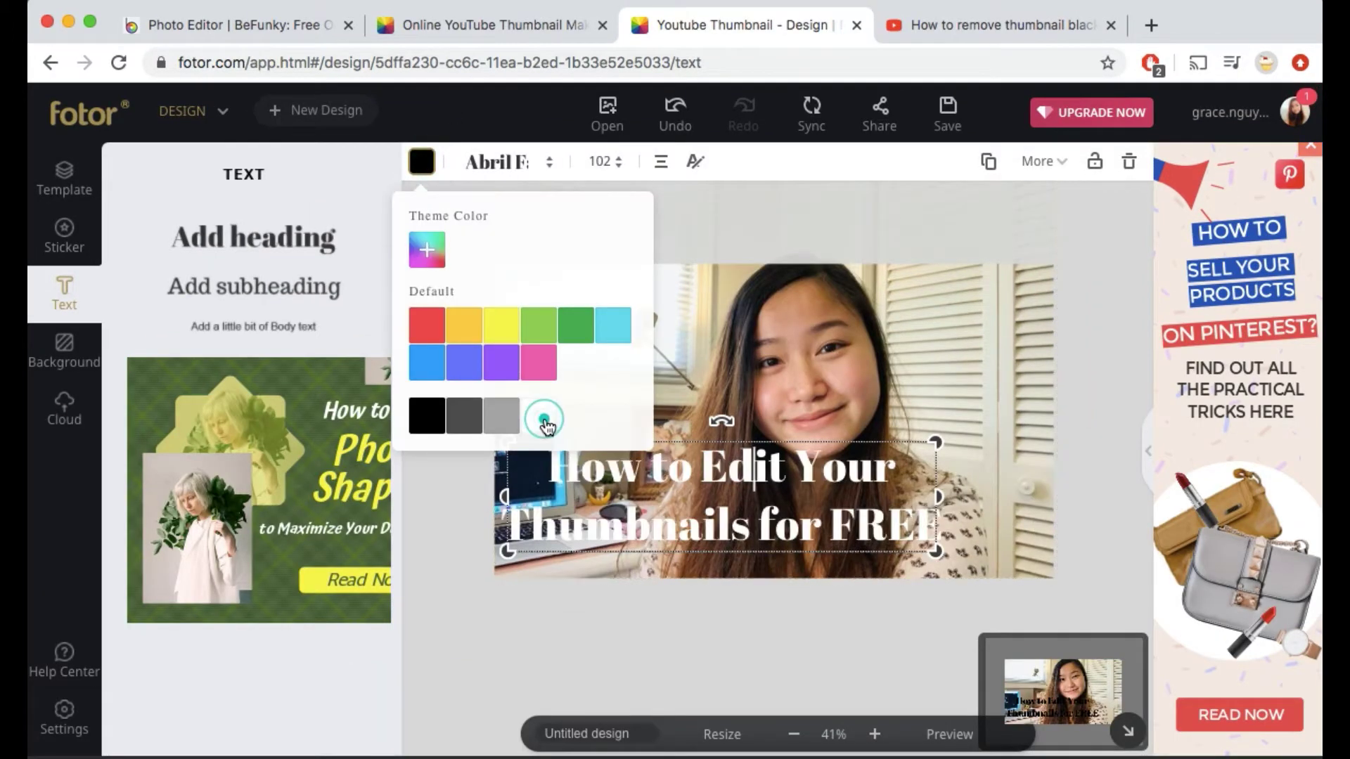
click(677, 623)
Enable a black drop shadow on the heading text.
click(852, 469)
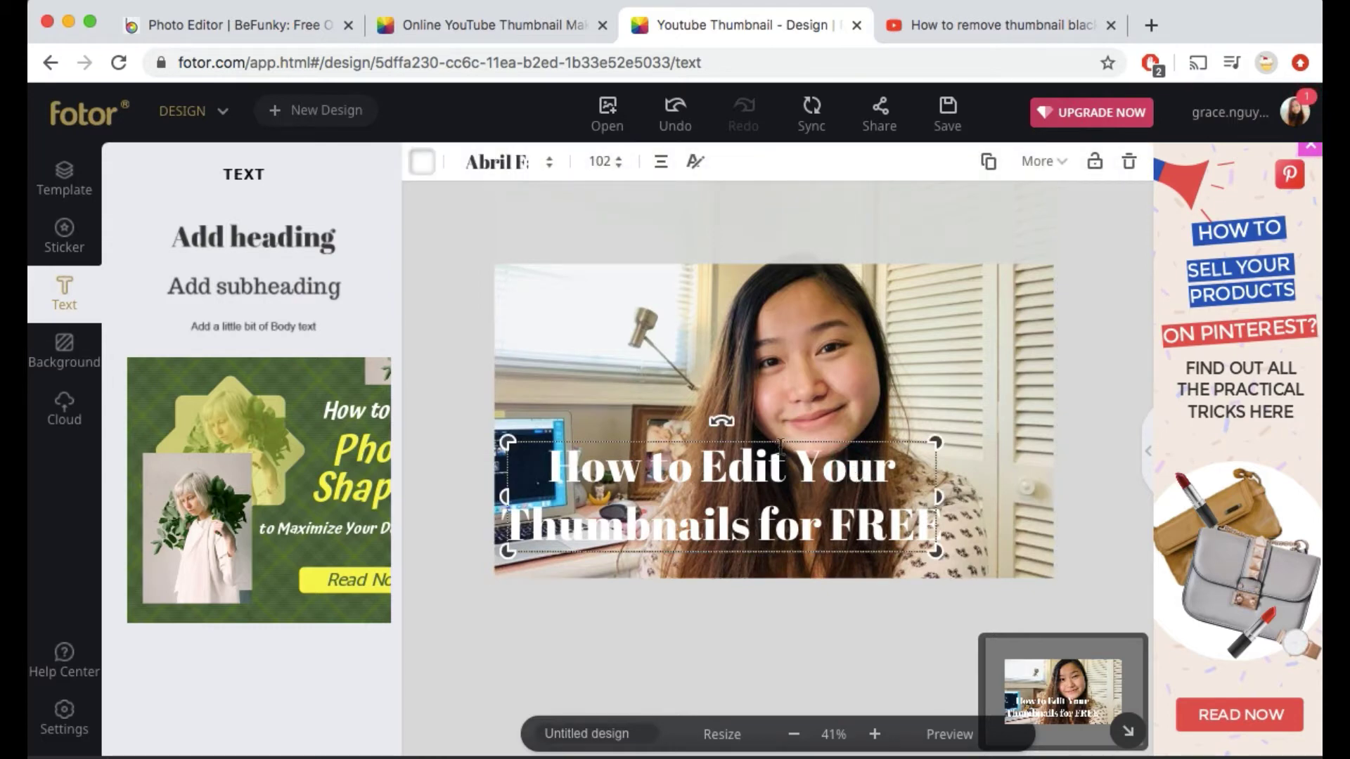
click(1042, 161)
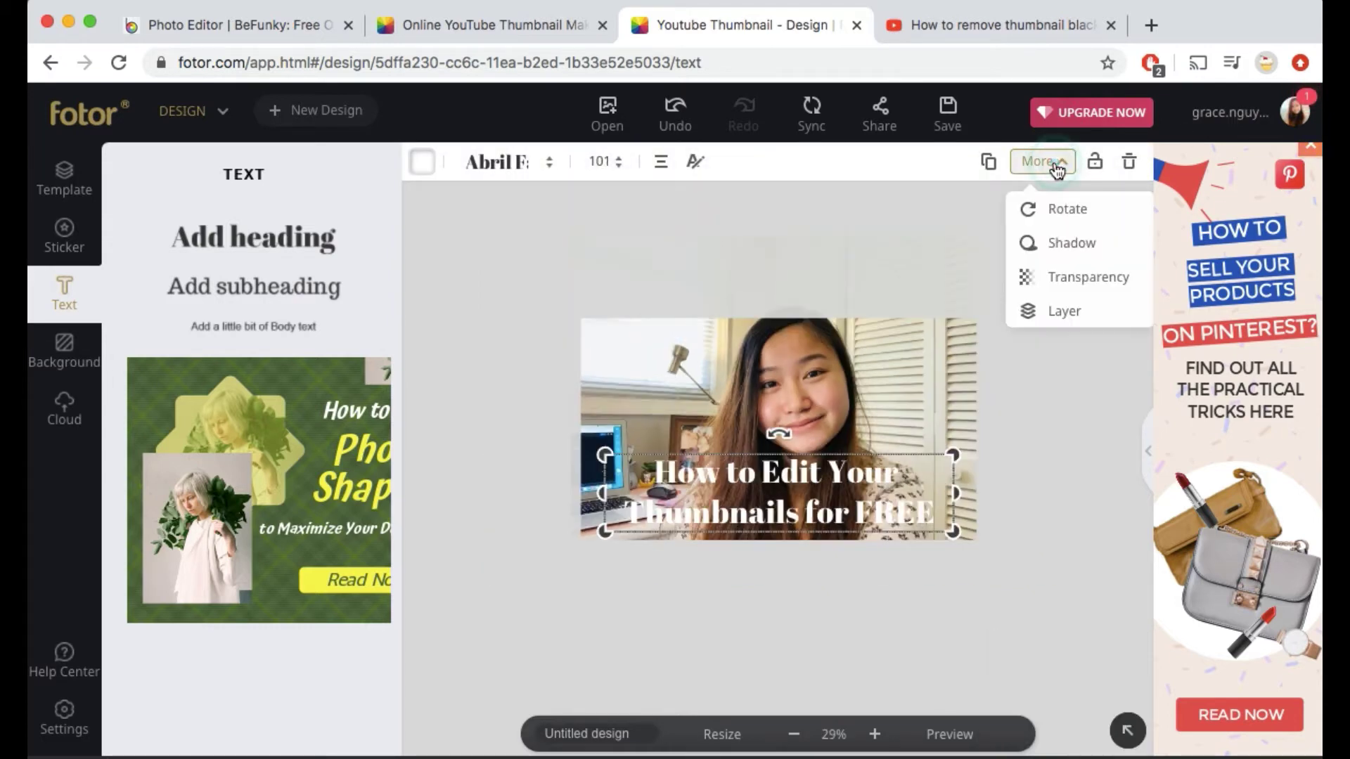
click(1064, 250)
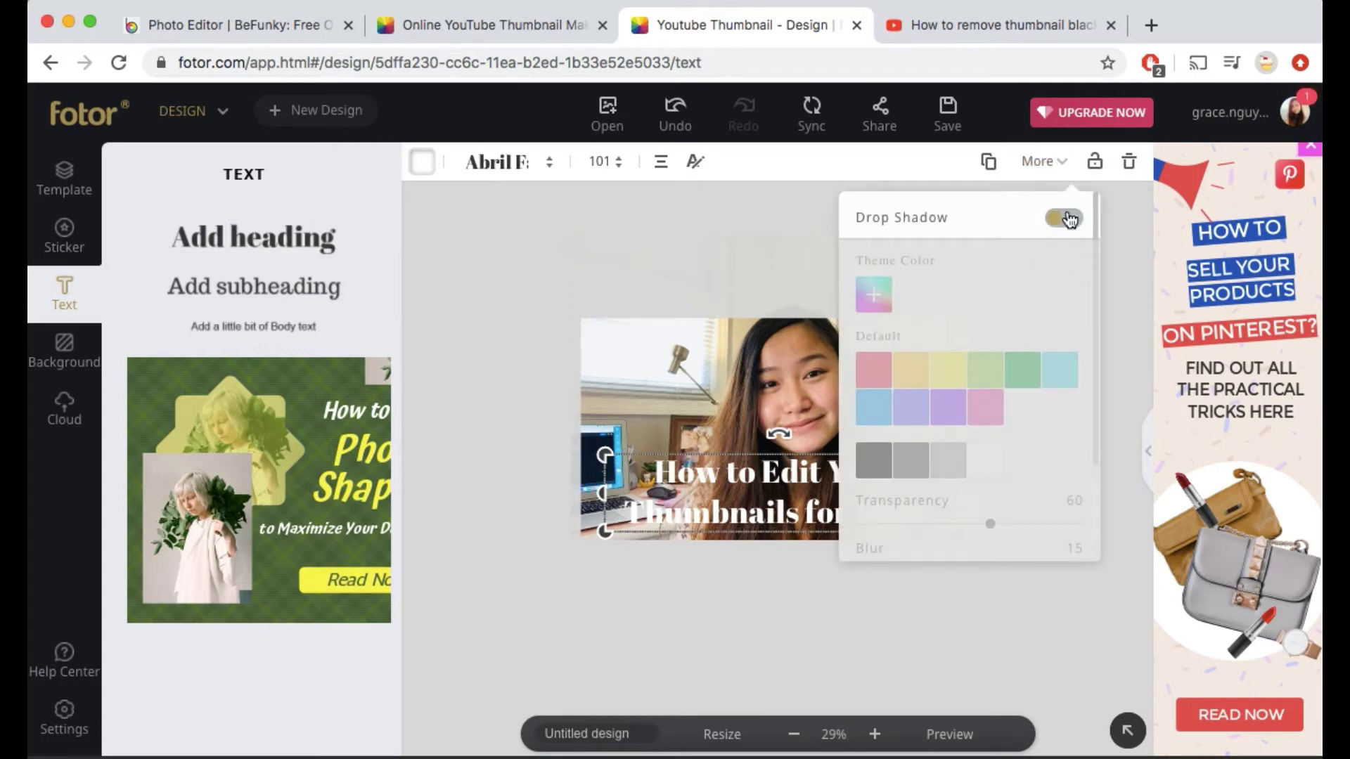
click(880, 464)
click(843, 669)
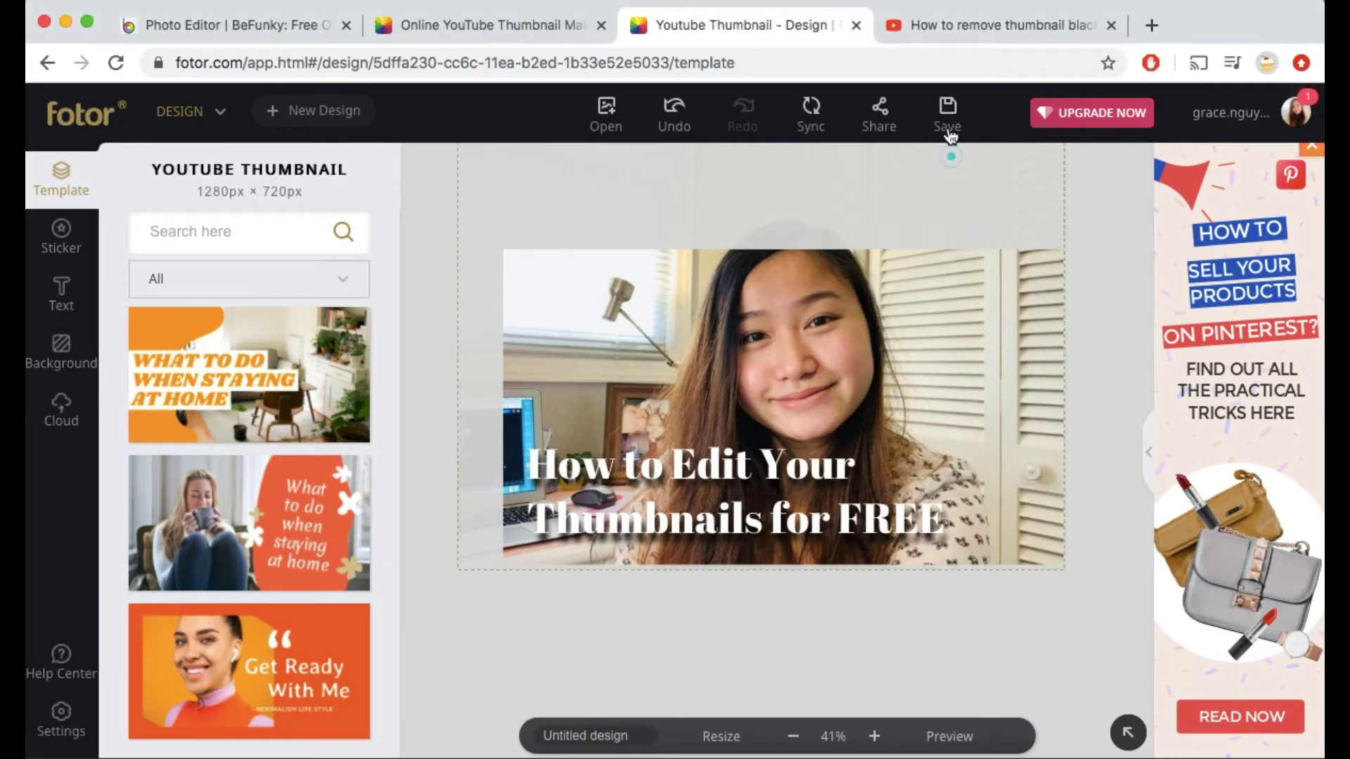
Download the design as a high-quality JPG named Thumbnail 01 and save it to the Desktop.
click(947, 109)
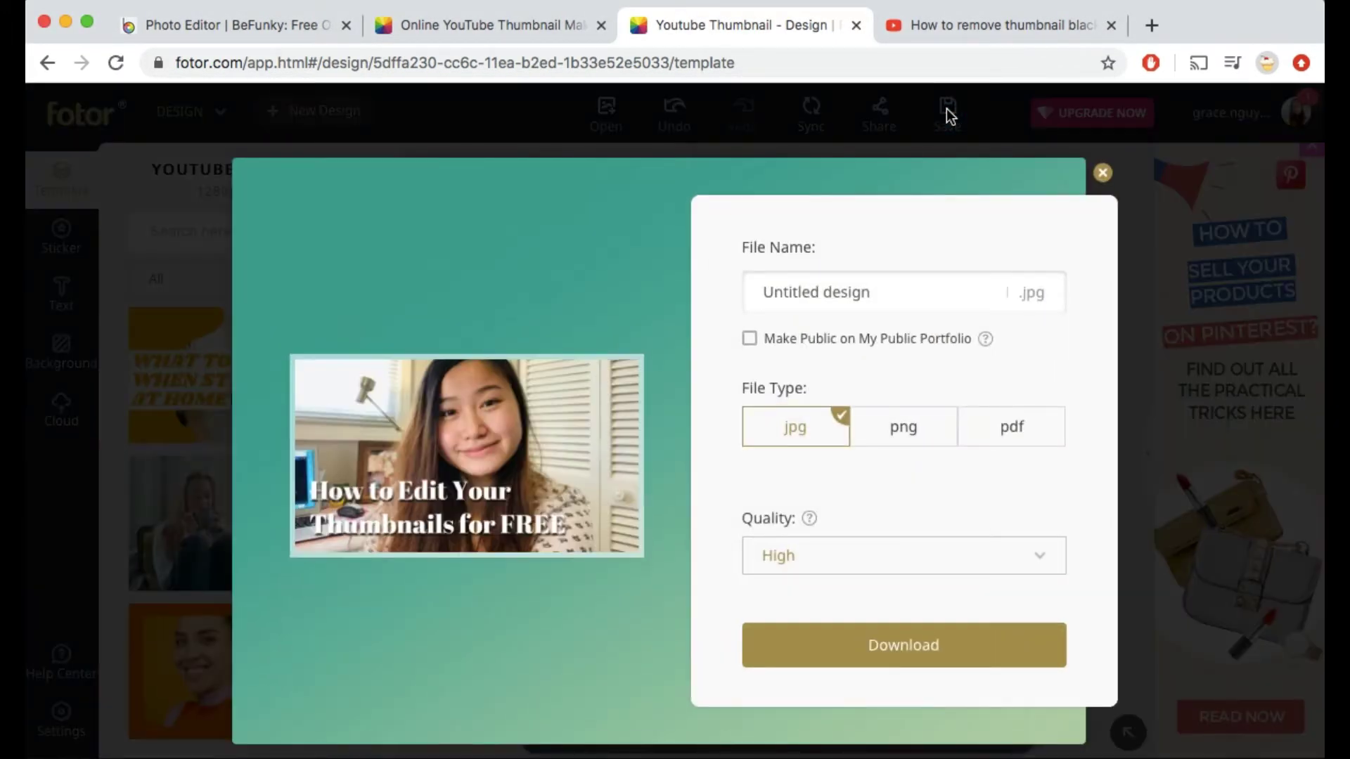
triple_click(935, 299)
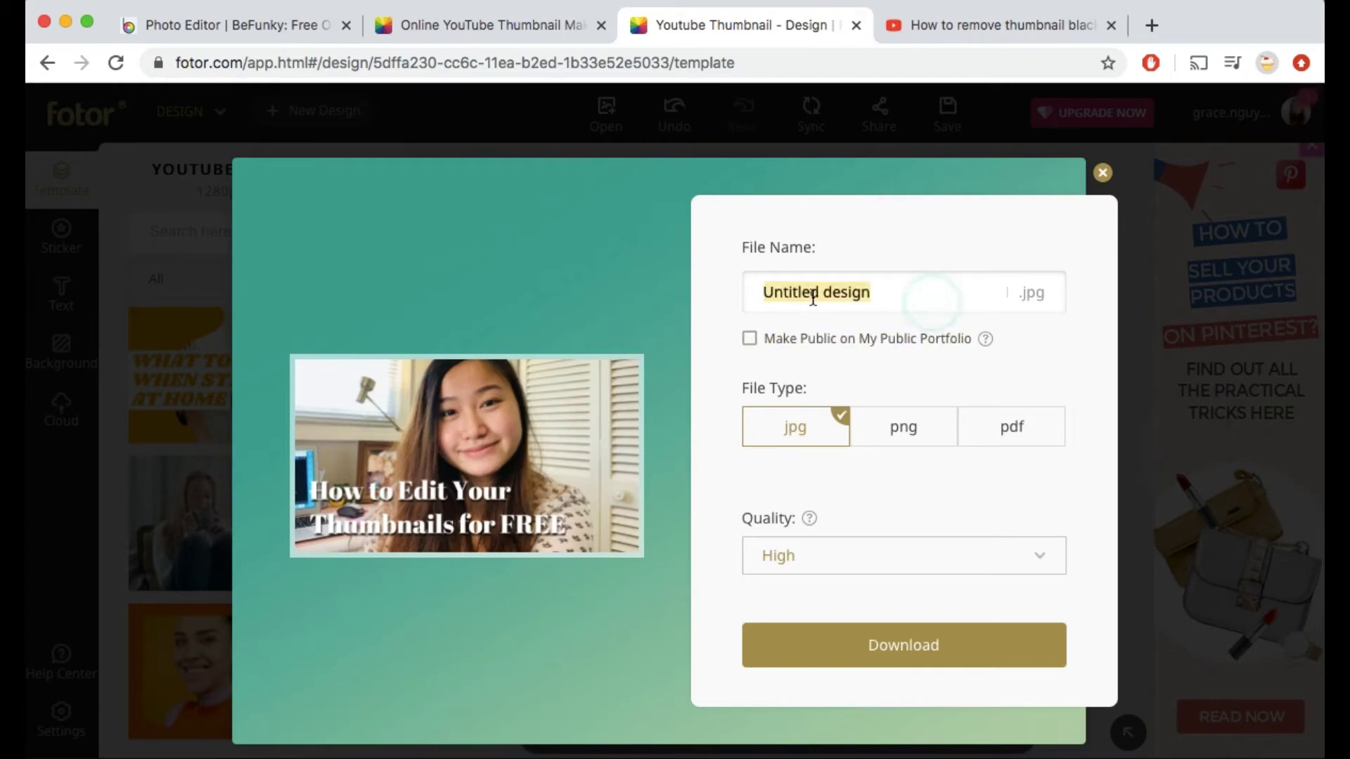
text(Thumbnail 01)
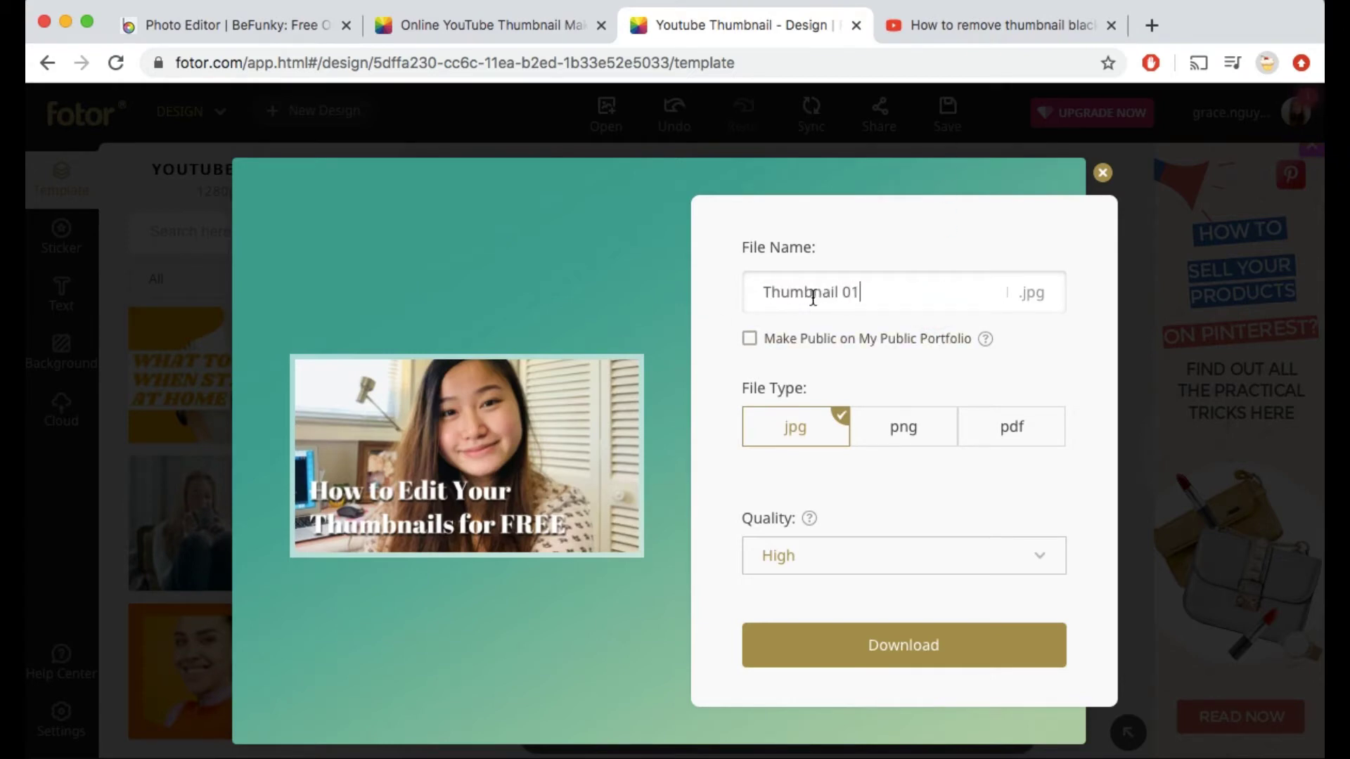
click(923, 647)
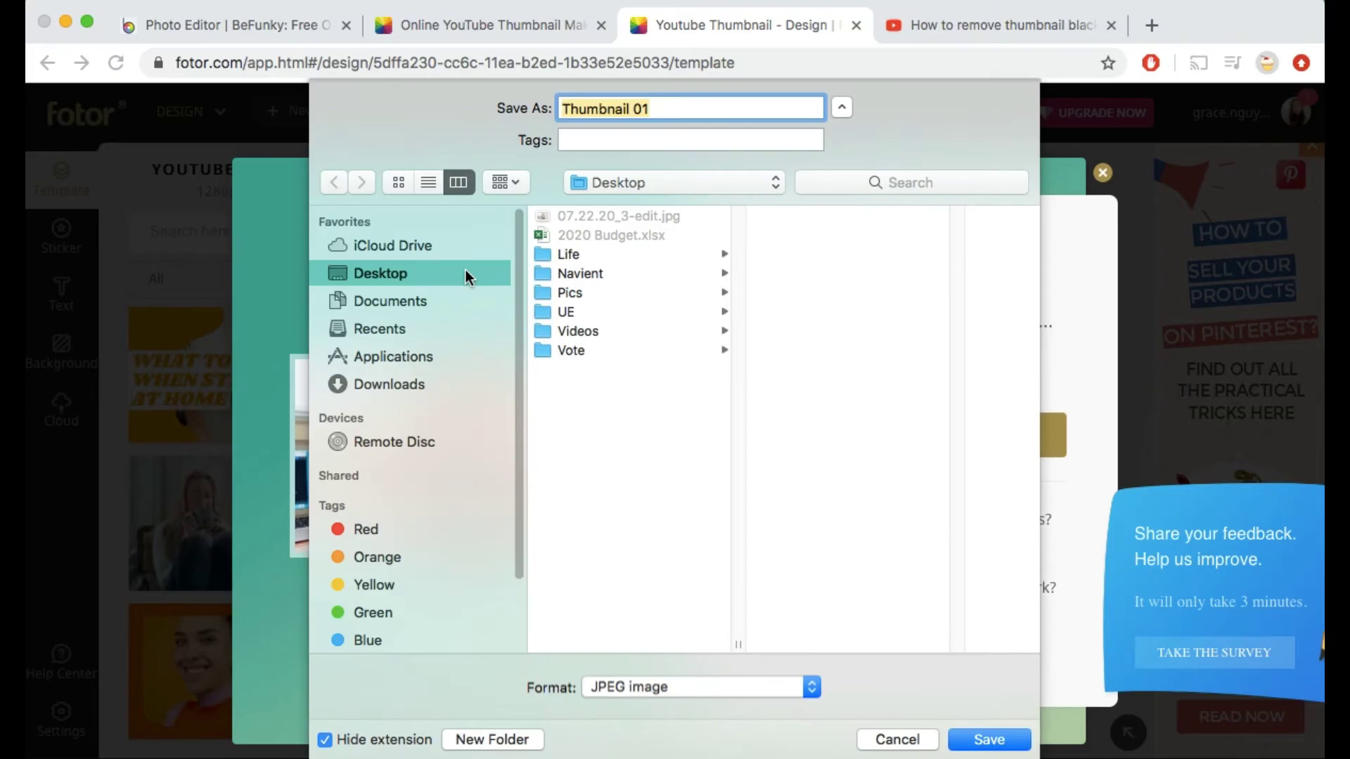
click(1012, 744)
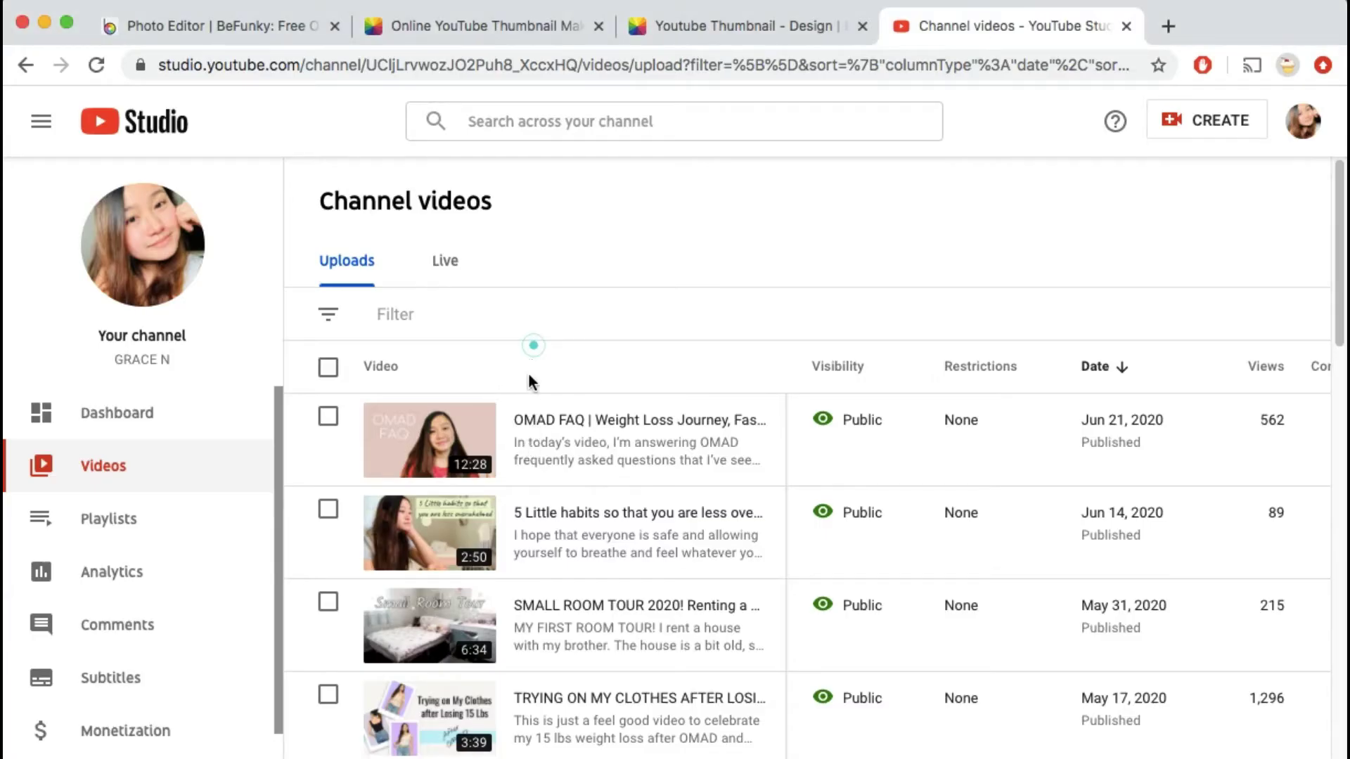
In YouTube Studio, replace the OMAD FAQ video's thumbnail with Thumbnail 01.jpg from the Desktop, save the change and check the preview.
click(531, 444)
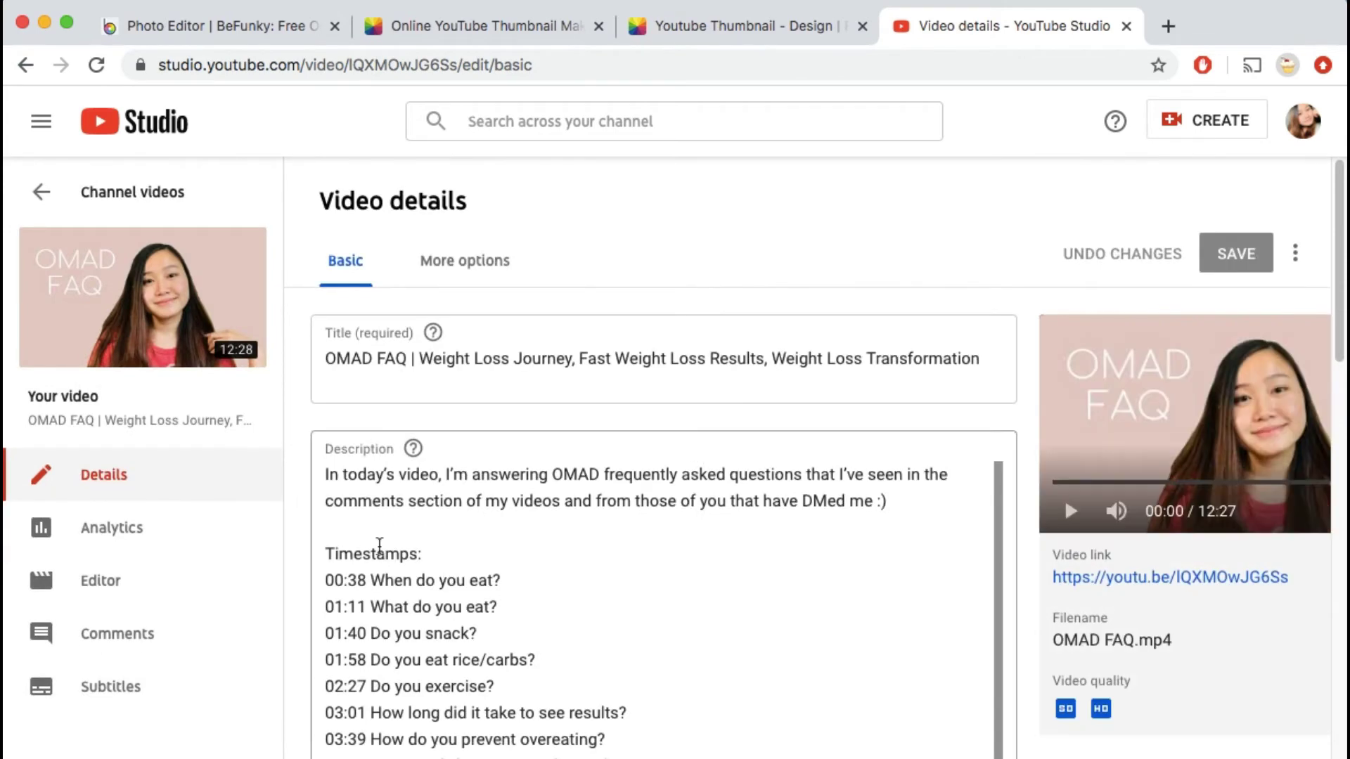
scroll(351, 566, down, 5)
click(436, 385)
click(402, 384)
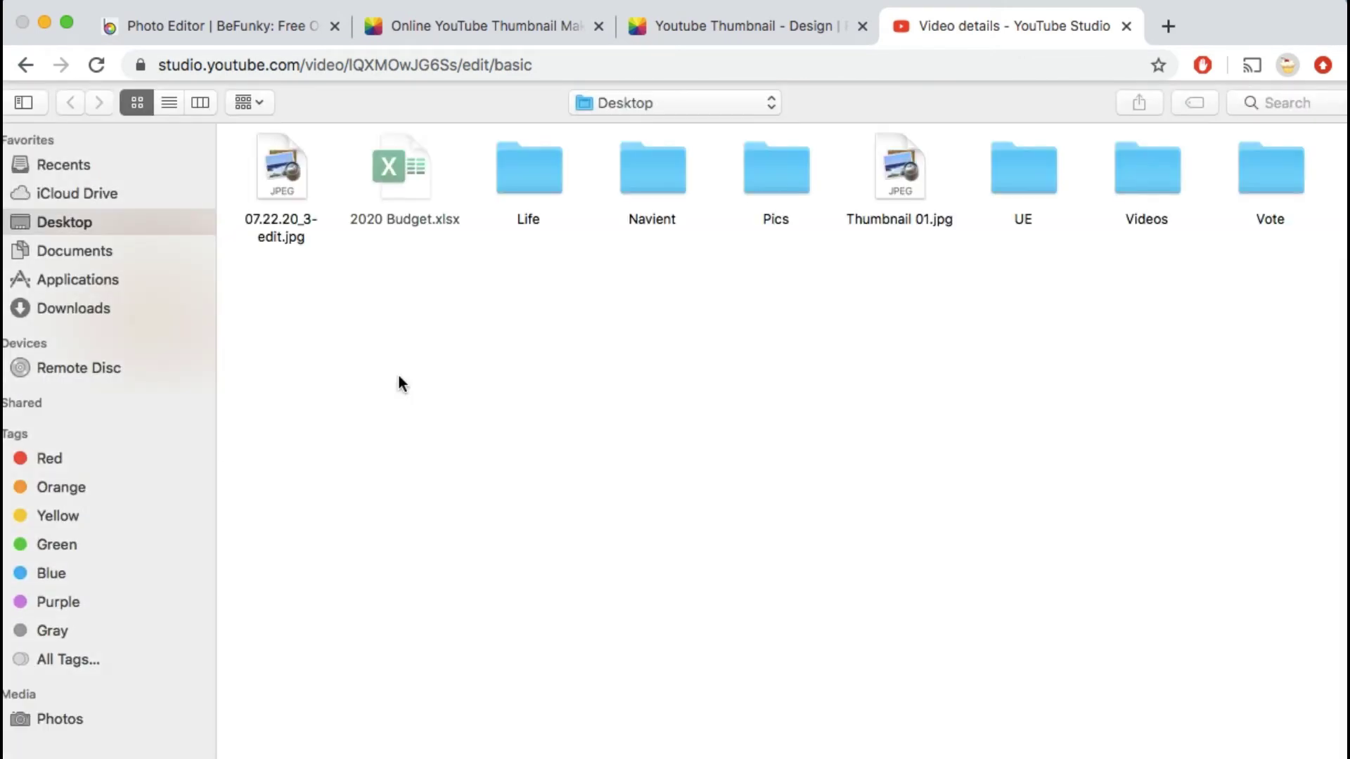
click(901, 172)
key(Return)
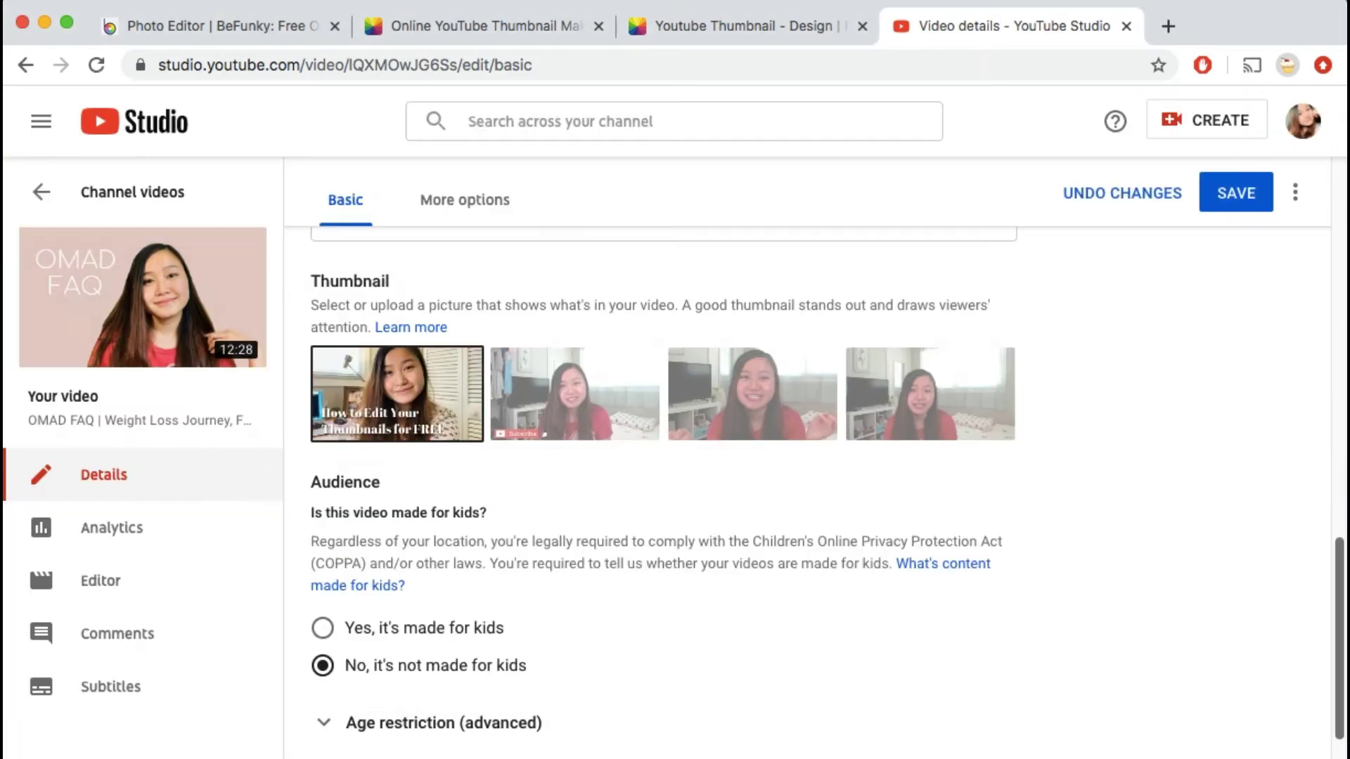
click(1236, 192)
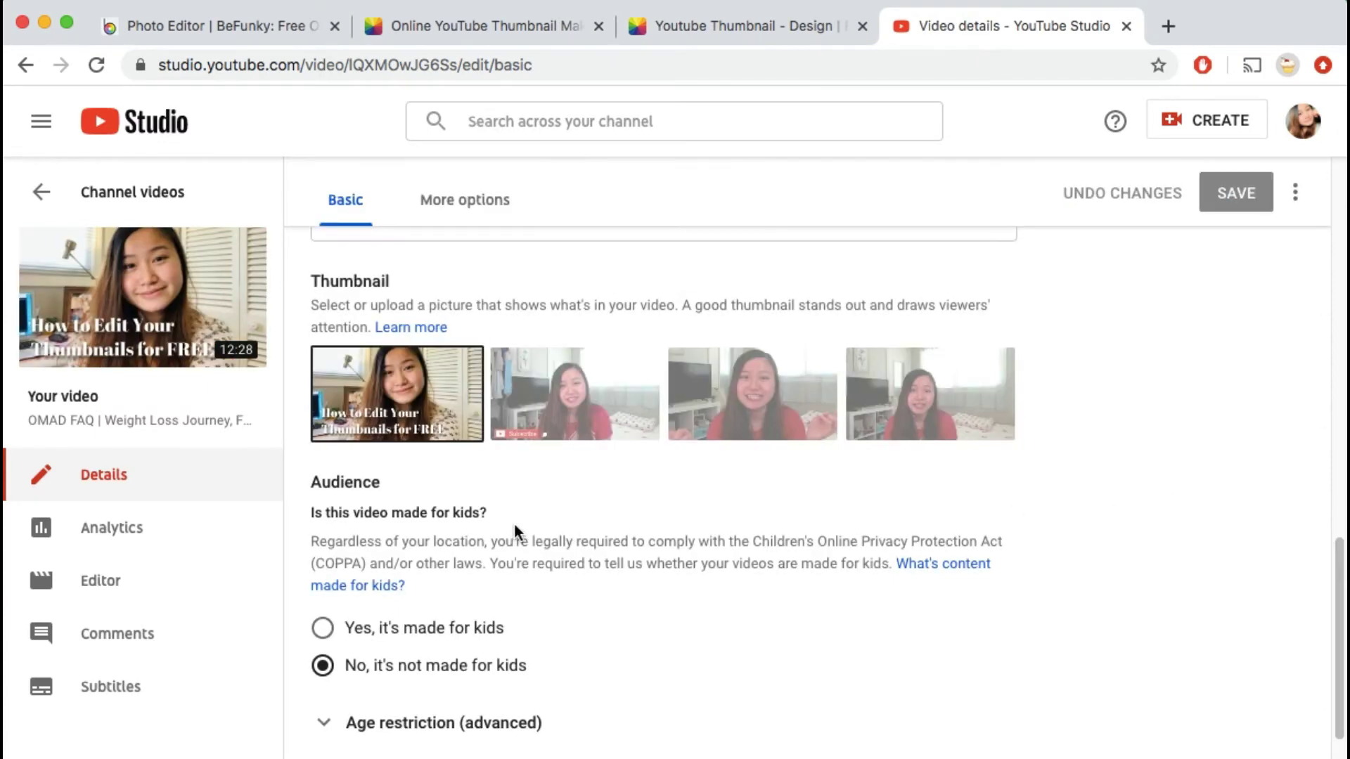
scroll(448, 480, up, 10)
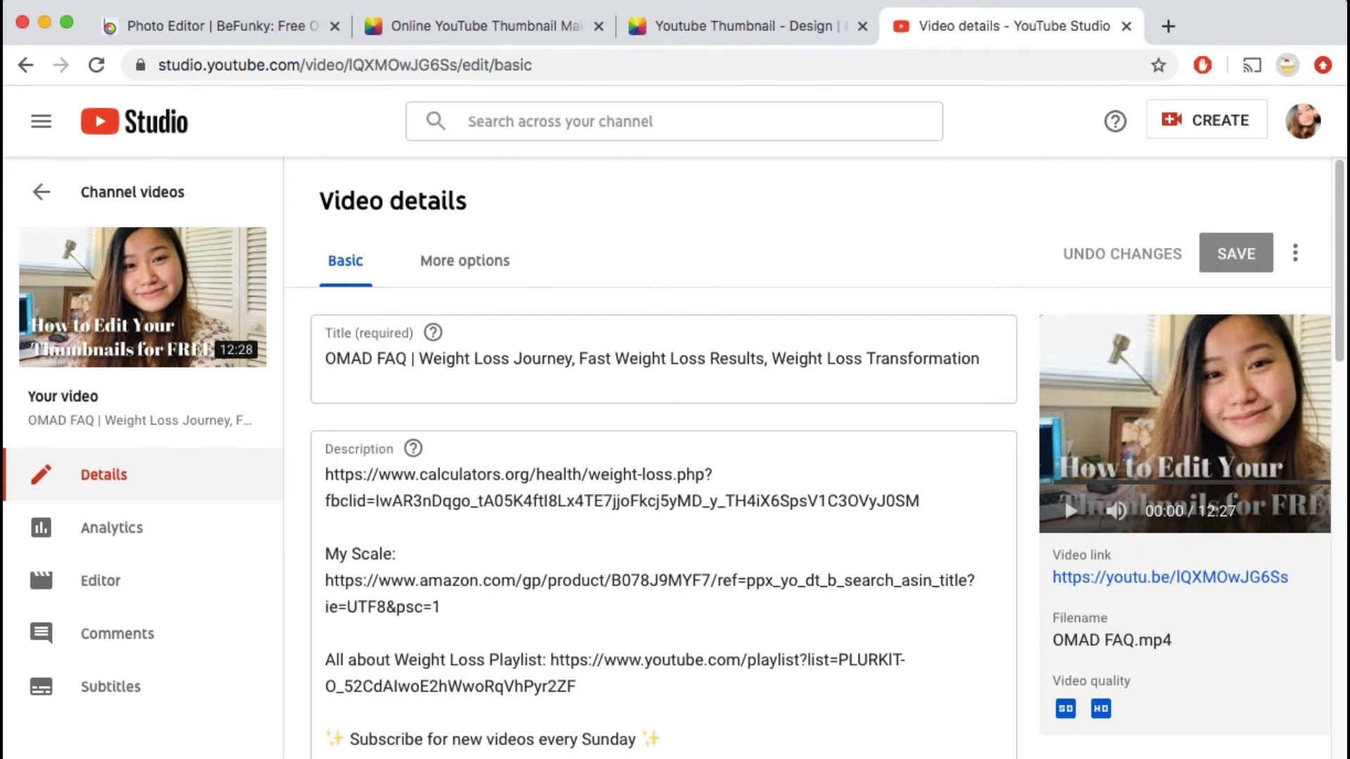
scroll(1125, 457, right, 3)
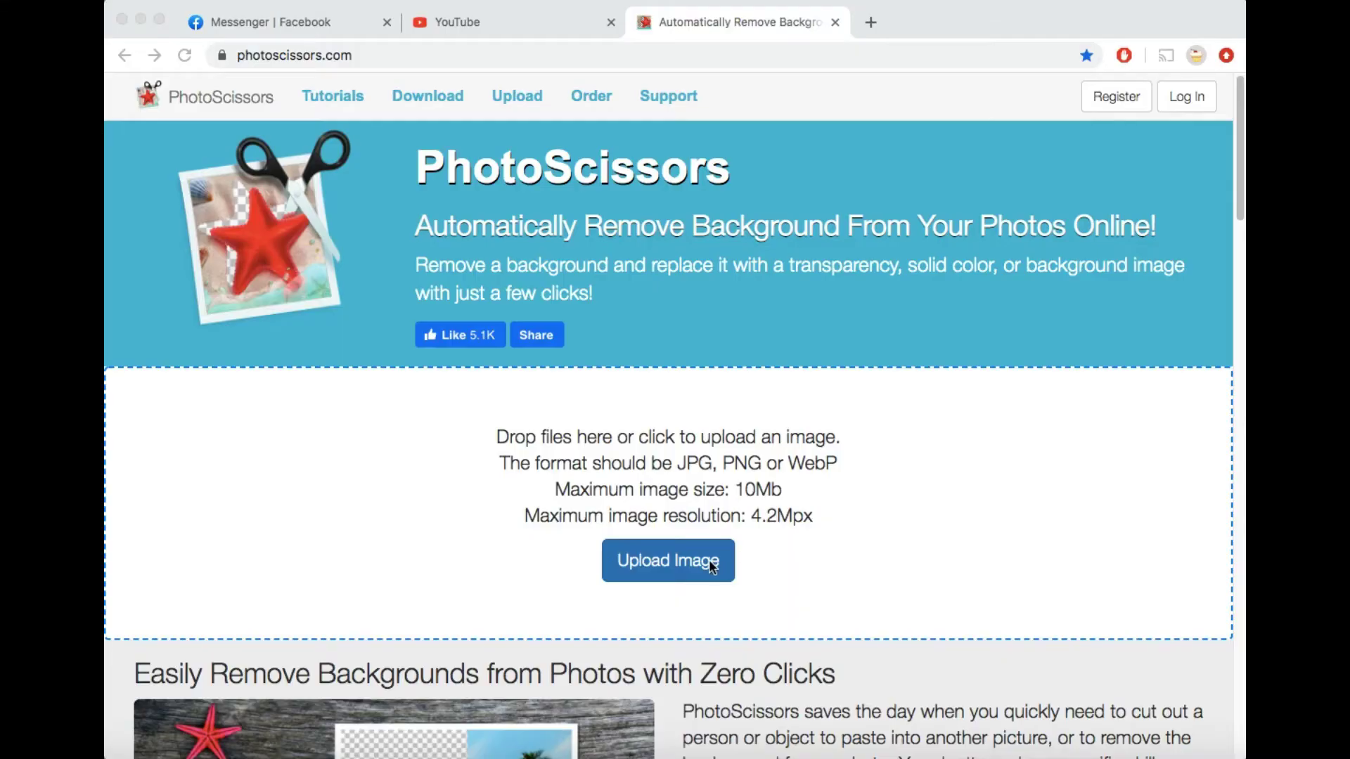
Switch to PhotoScissors and upload 07.22.20_3-edit.jpg from the Pics folder on the Desktop for background removal.
click(716, 560)
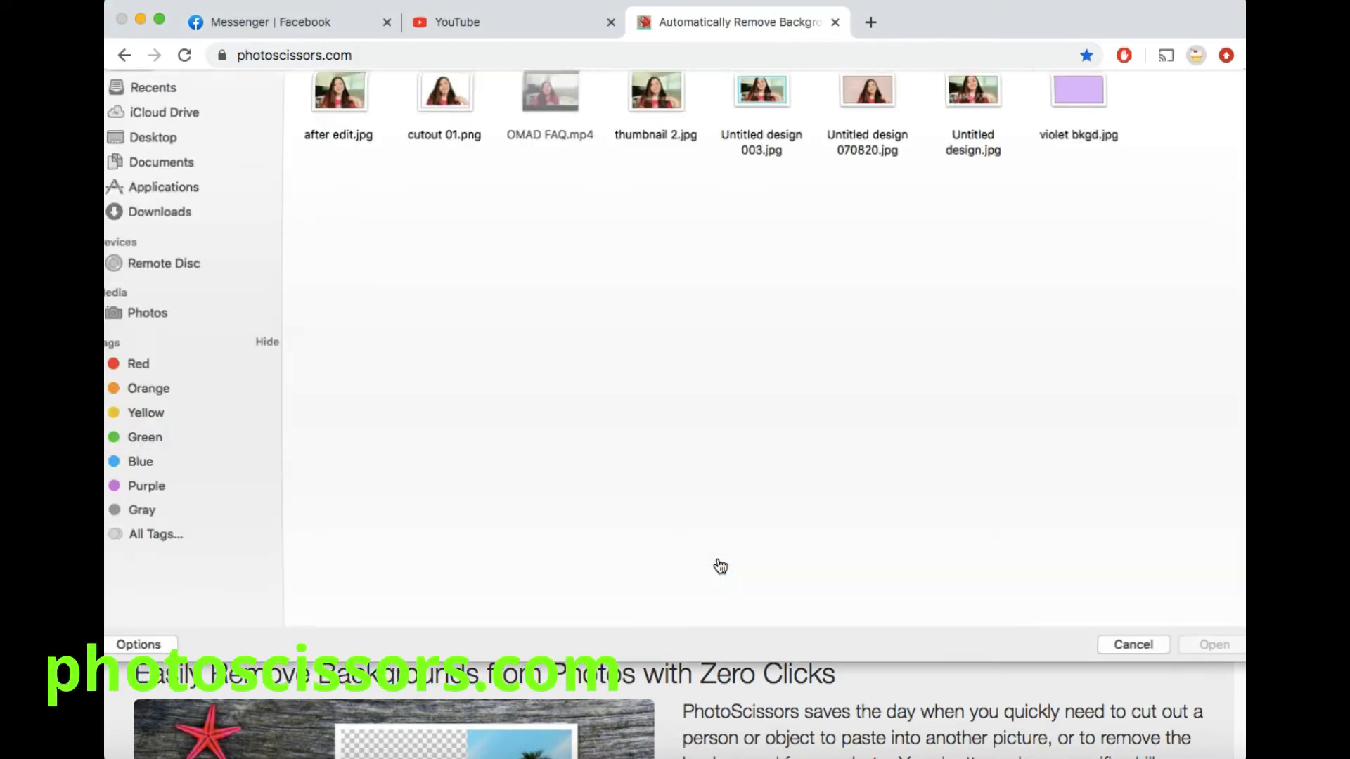
click(184, 188)
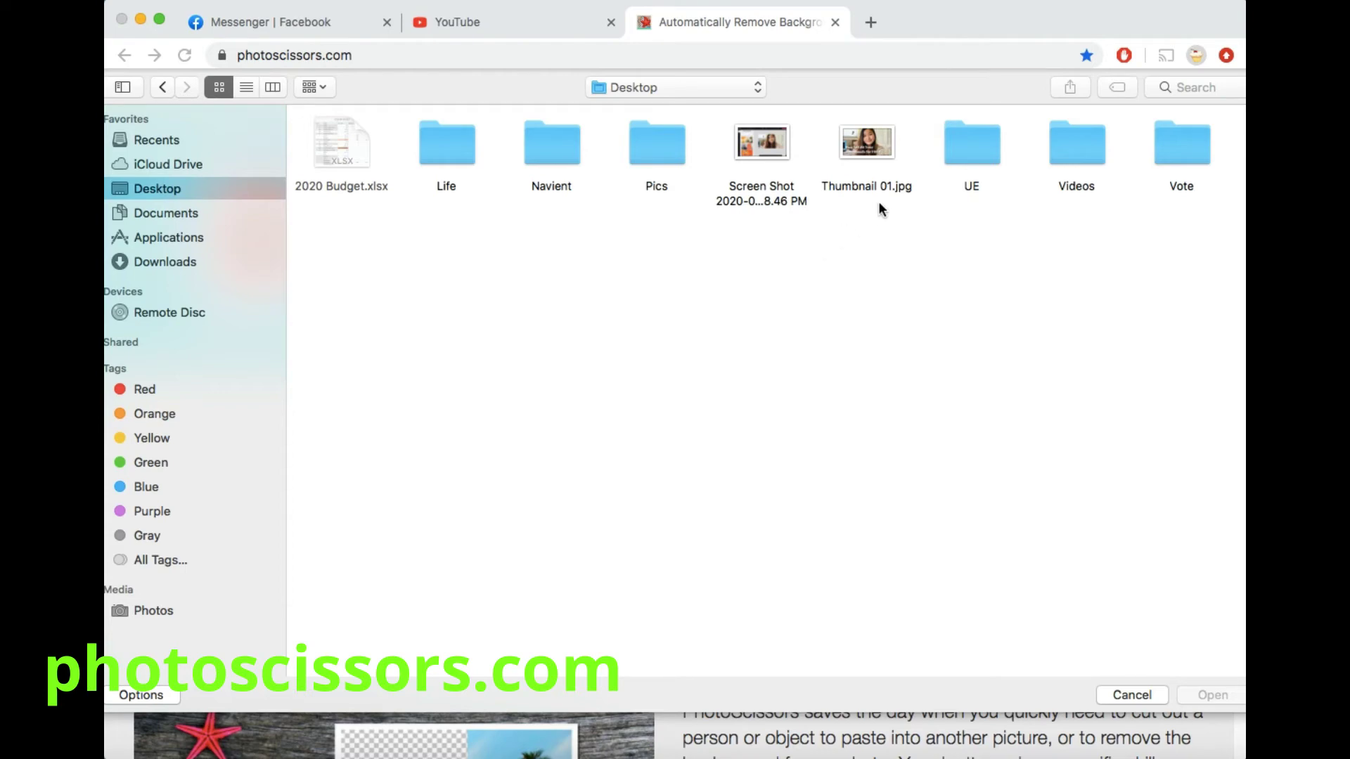
double_click(633, 151)
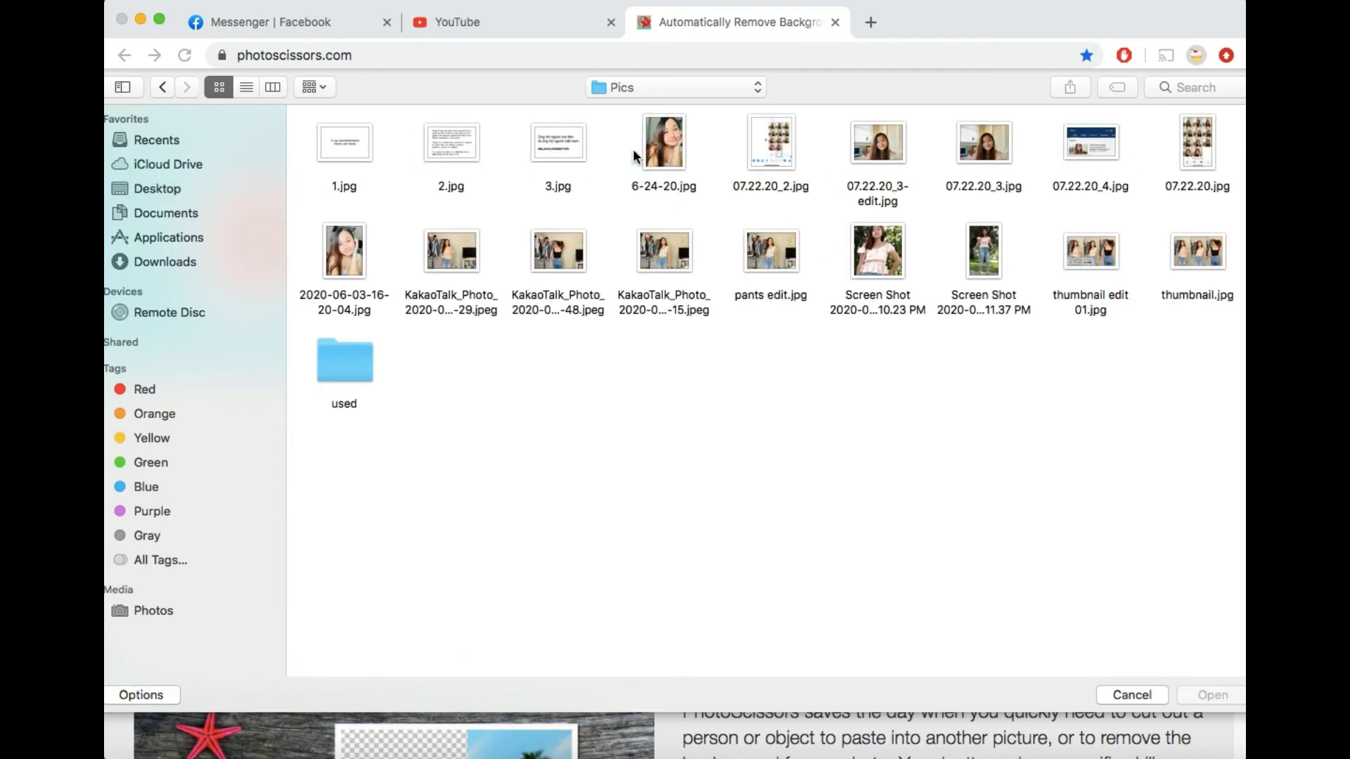
click(246, 87)
double_click(356, 155)
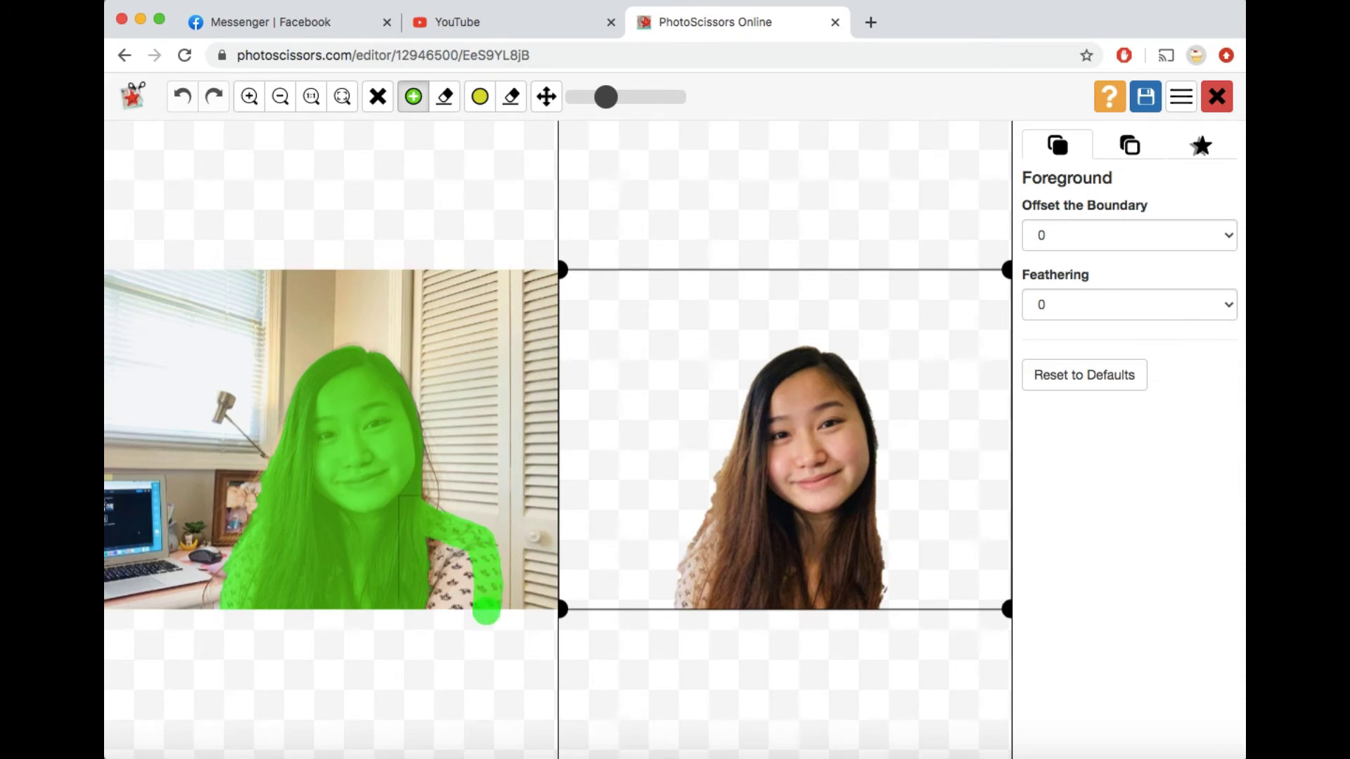
Mark the missing shoulder and patterned blouse sleeve as foreground so they are included in the cutout.
drag(486, 611, 471, 572)
click(447, 549)
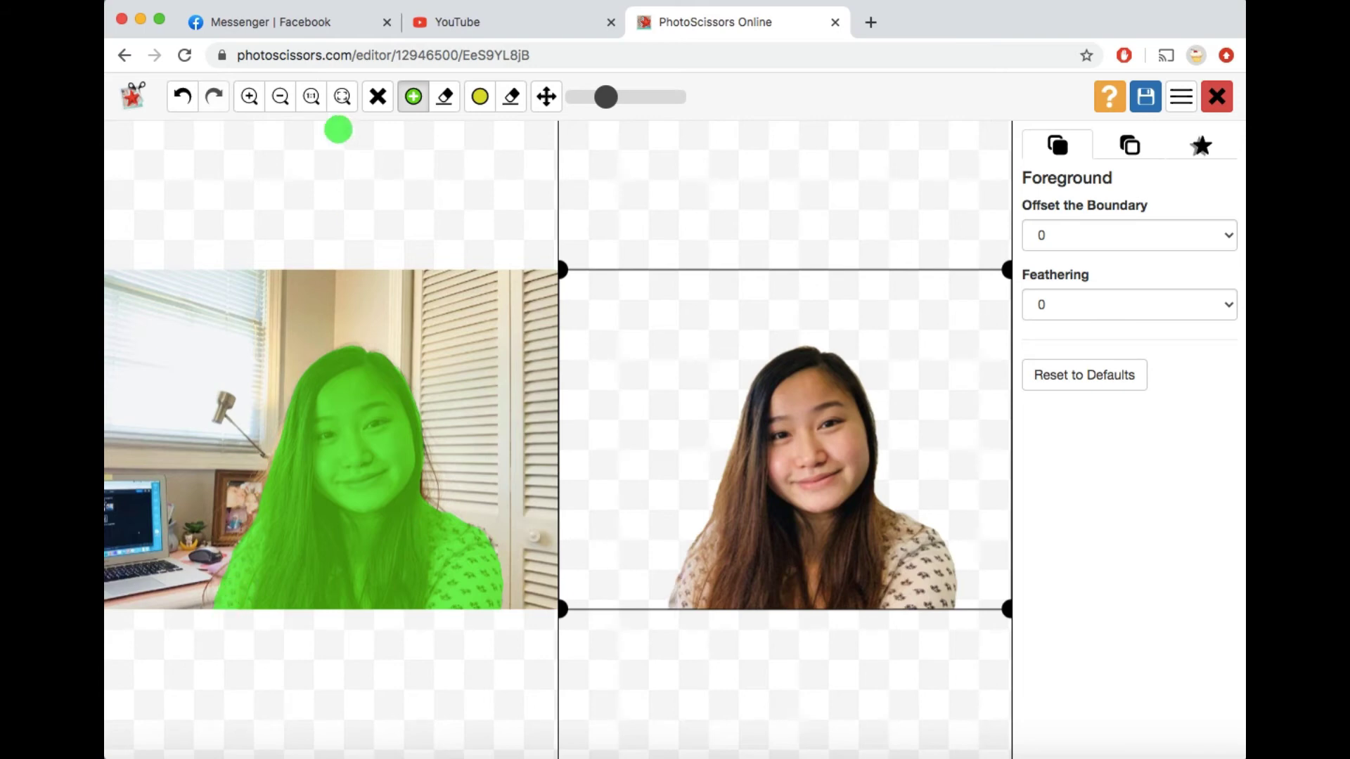
click(444, 96)
click(413, 96)
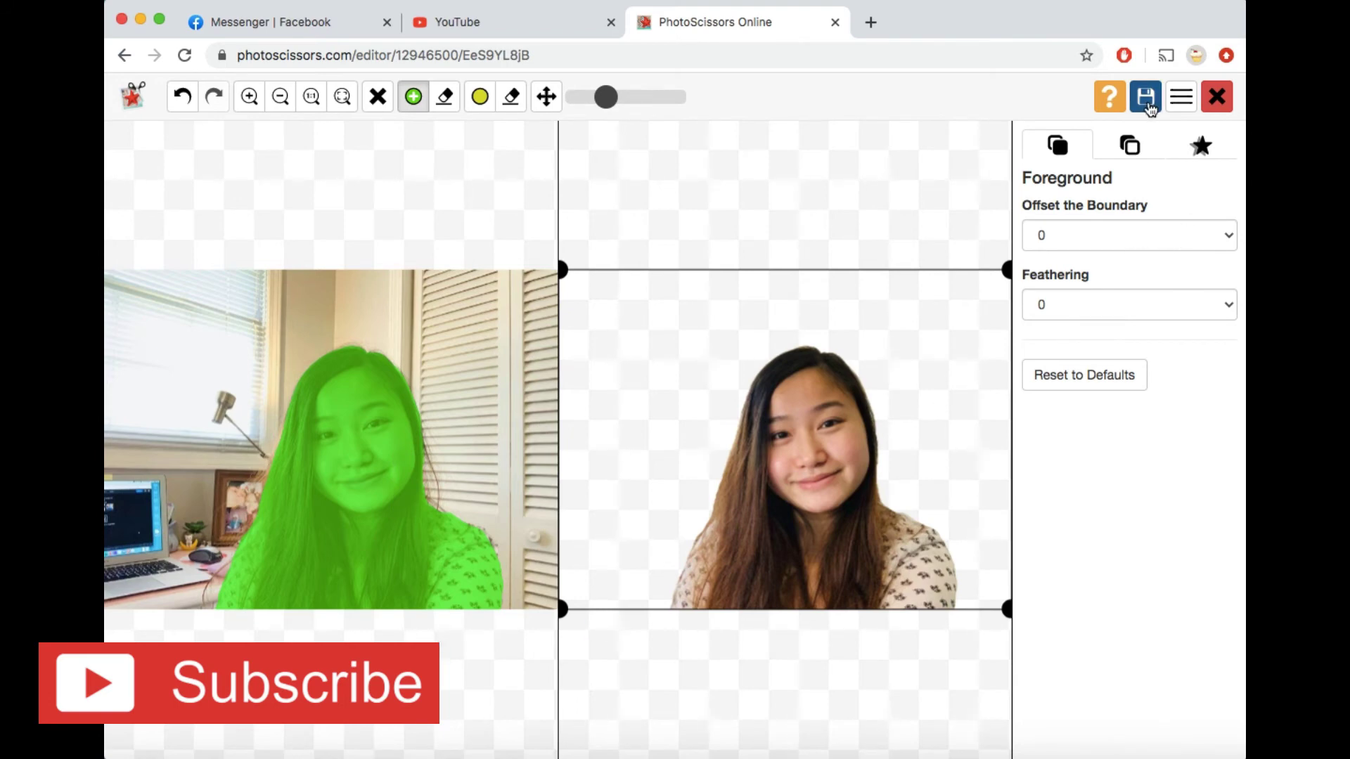
Download the cutout in low resolution and save it to the Desktop as cutout01.png.
click(1146, 102)
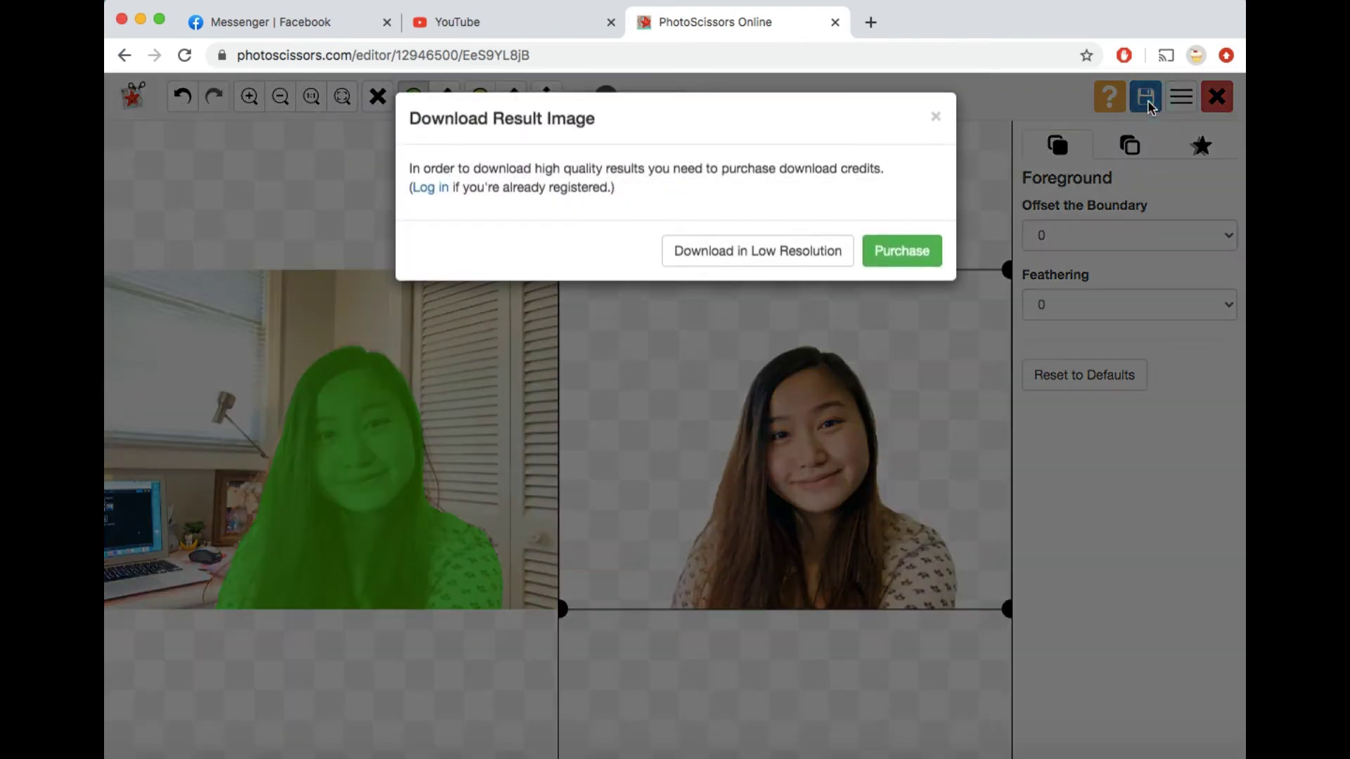
click(795, 266)
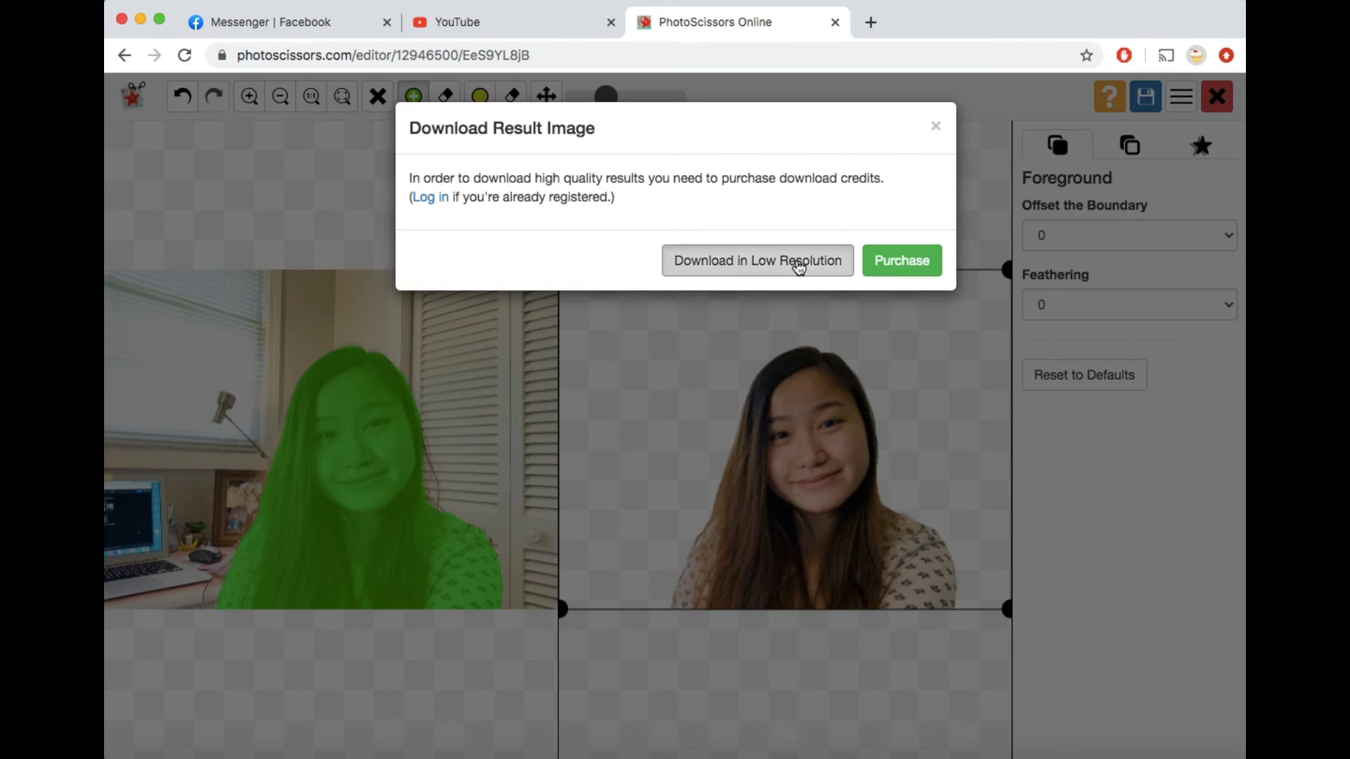
click(405, 240)
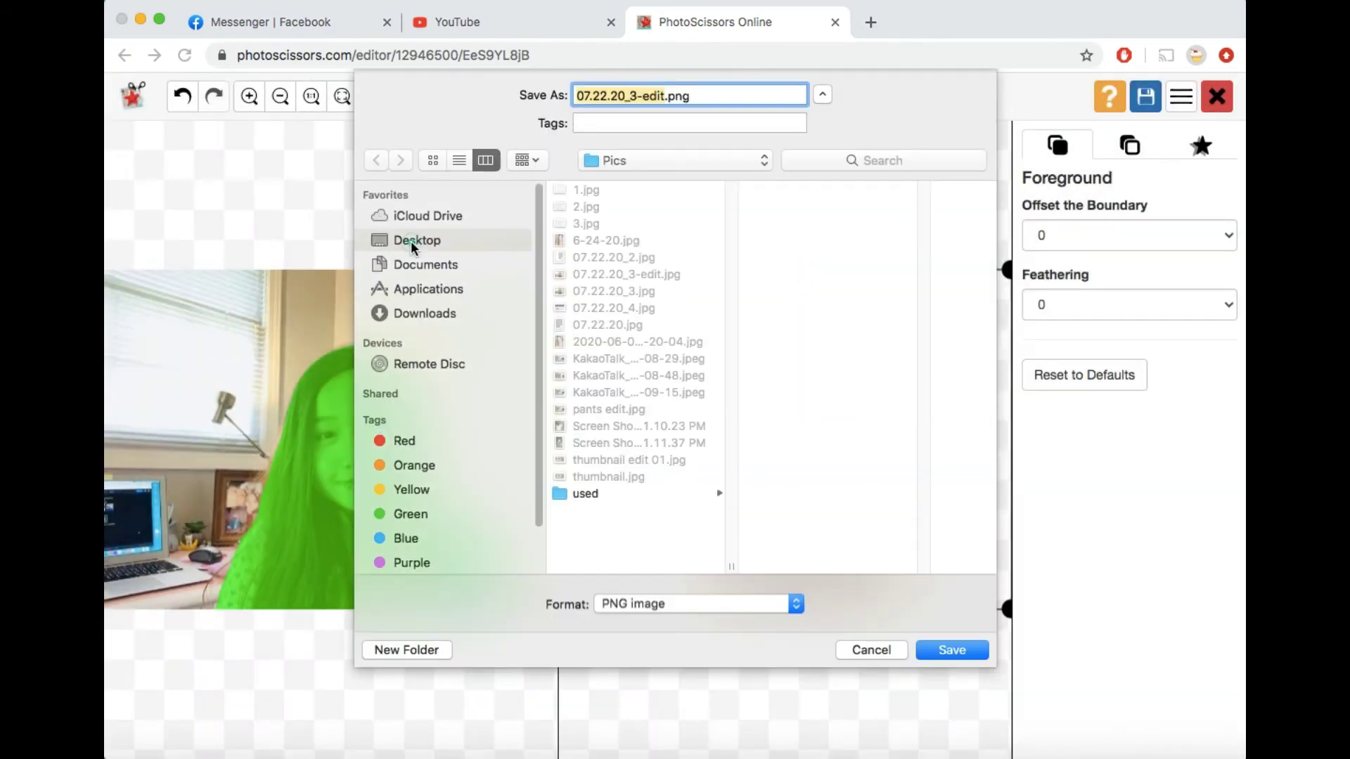
text(cutou)
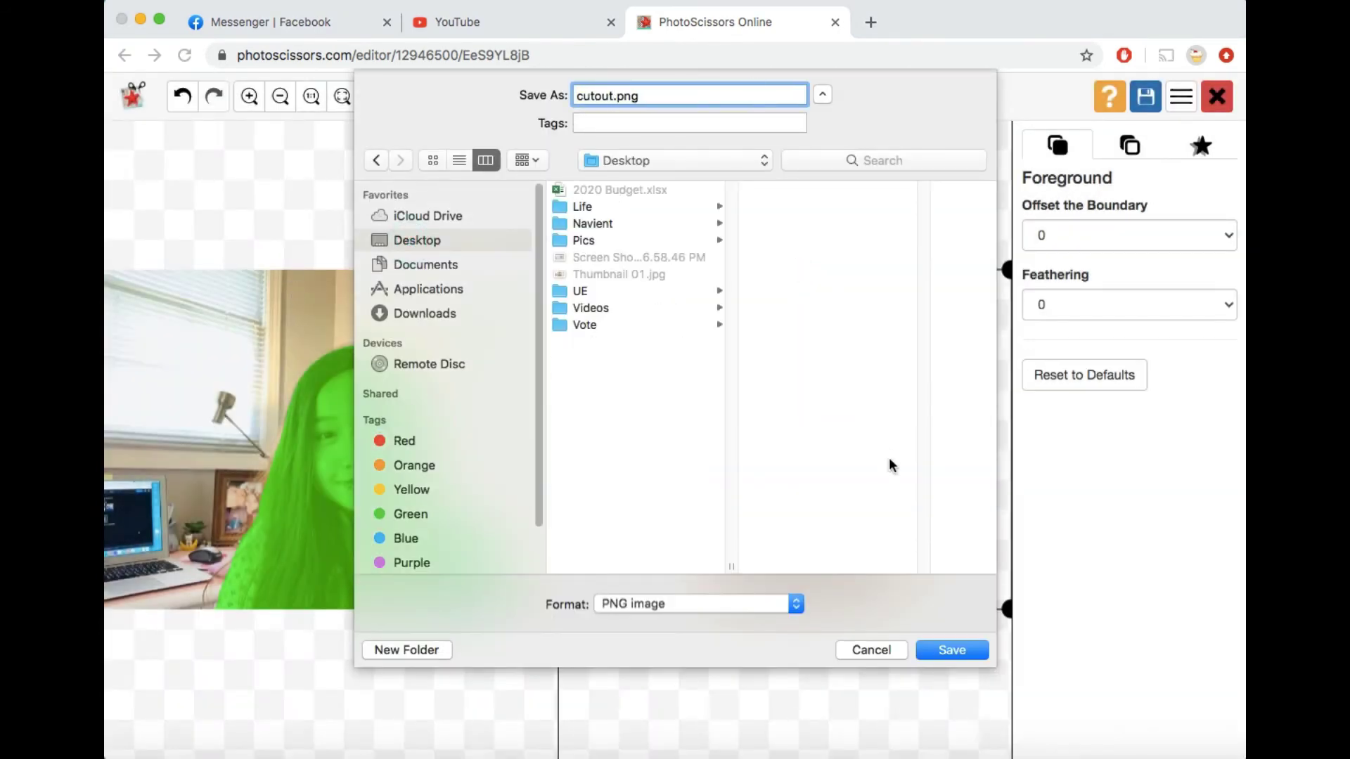
text(t01)
click(956, 650)
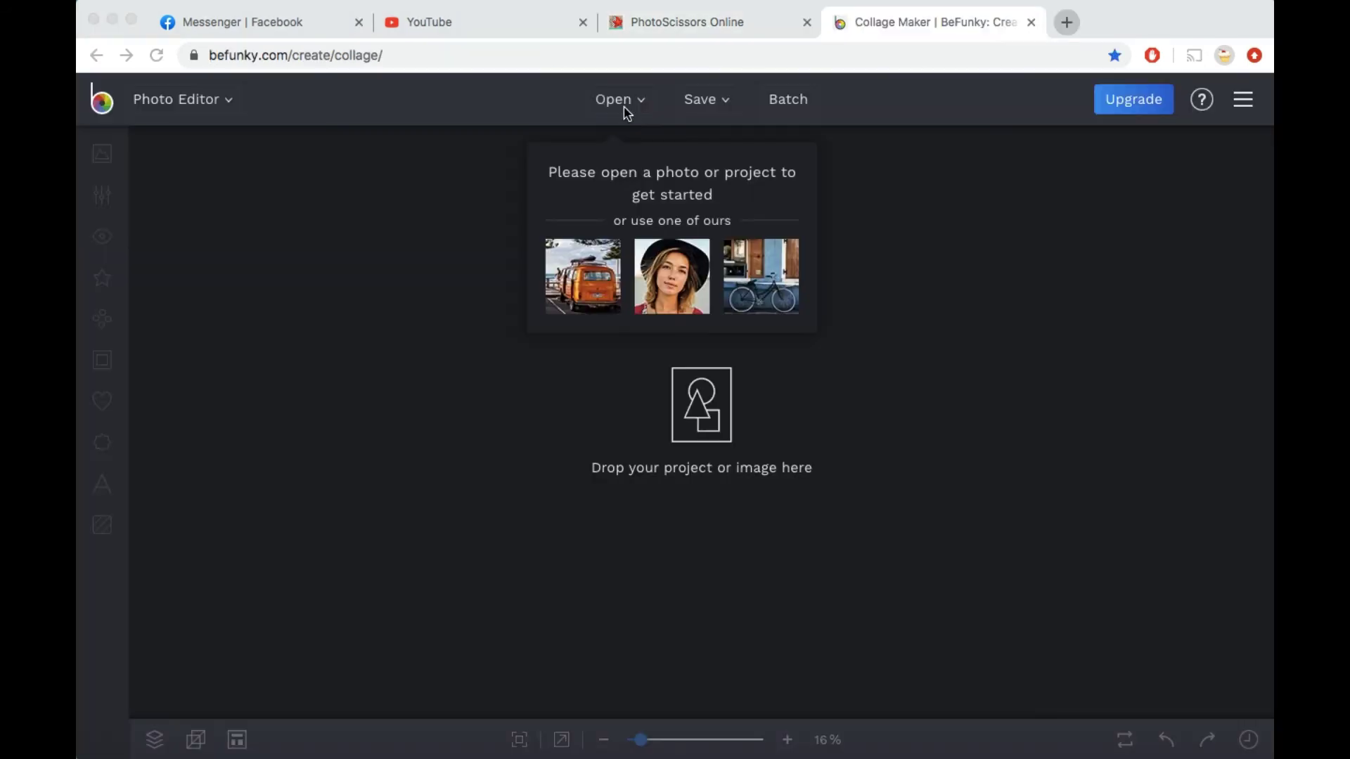
Switch to BeFunky's Photo Editor, open violet bkgd.jpg from the Desktop and bring up the Image Manager.
click(627, 113)
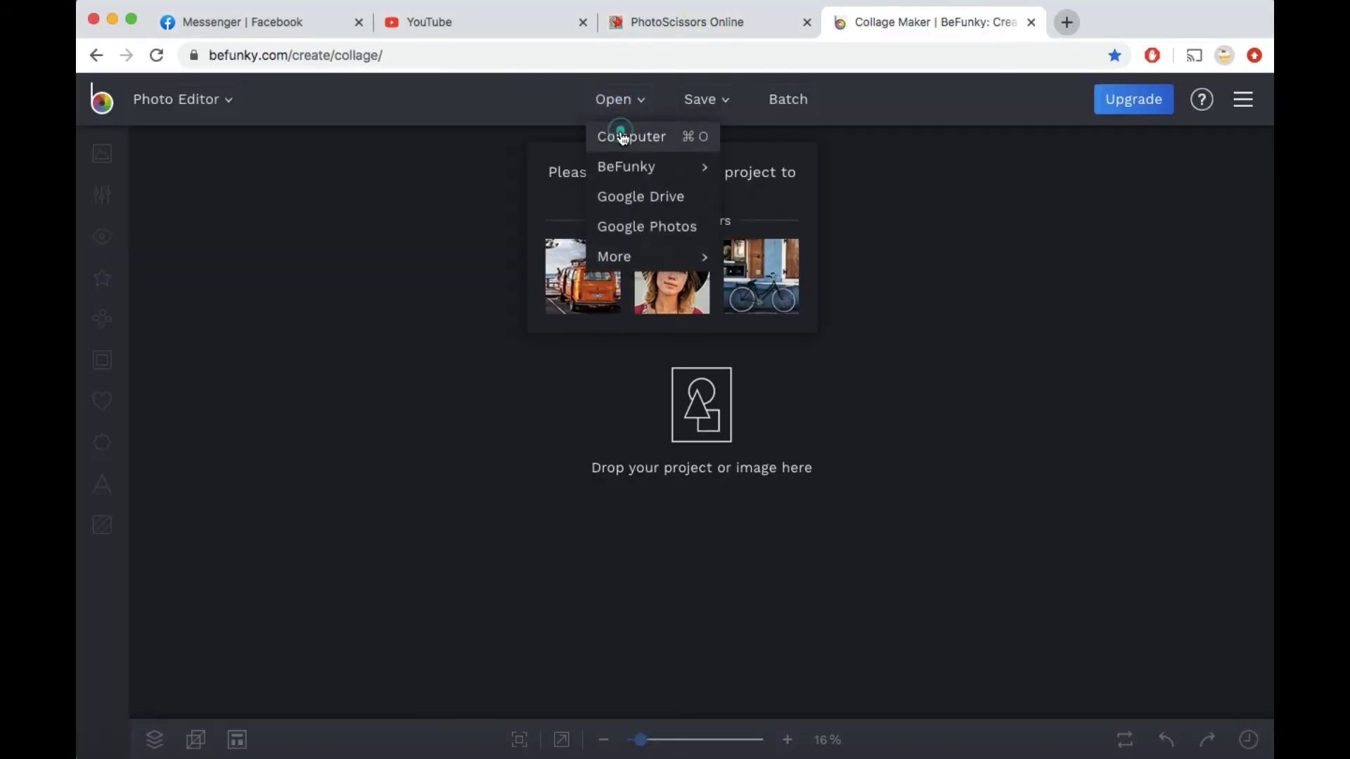
click(622, 135)
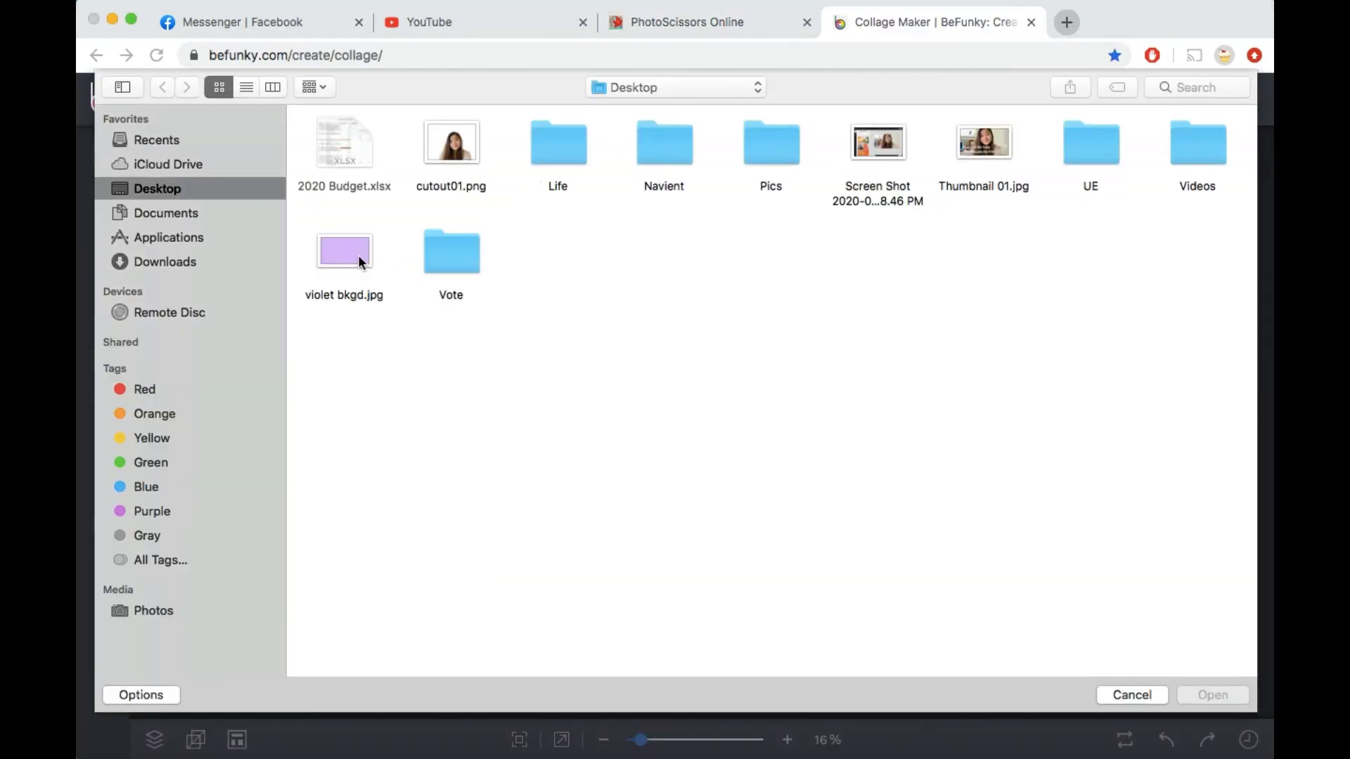
click(357, 255)
click(1218, 696)
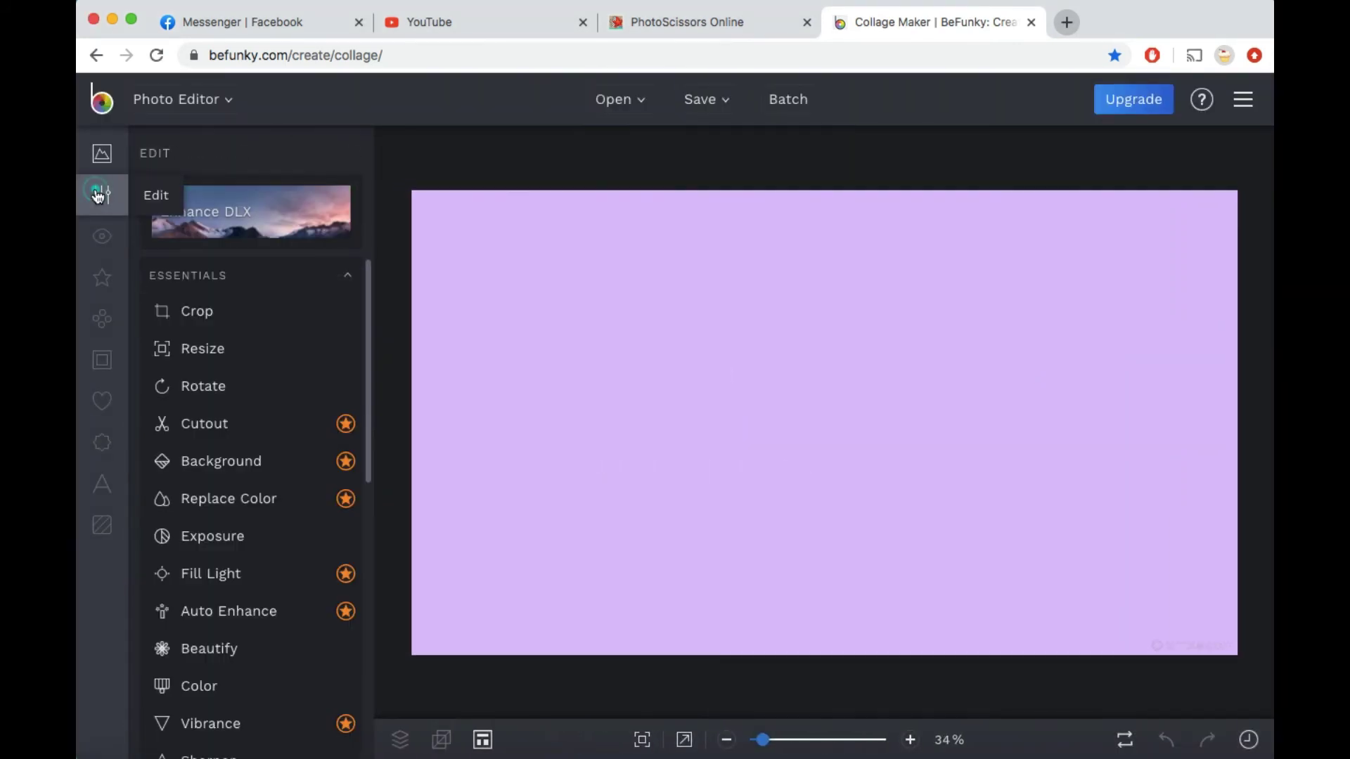
click(102, 153)
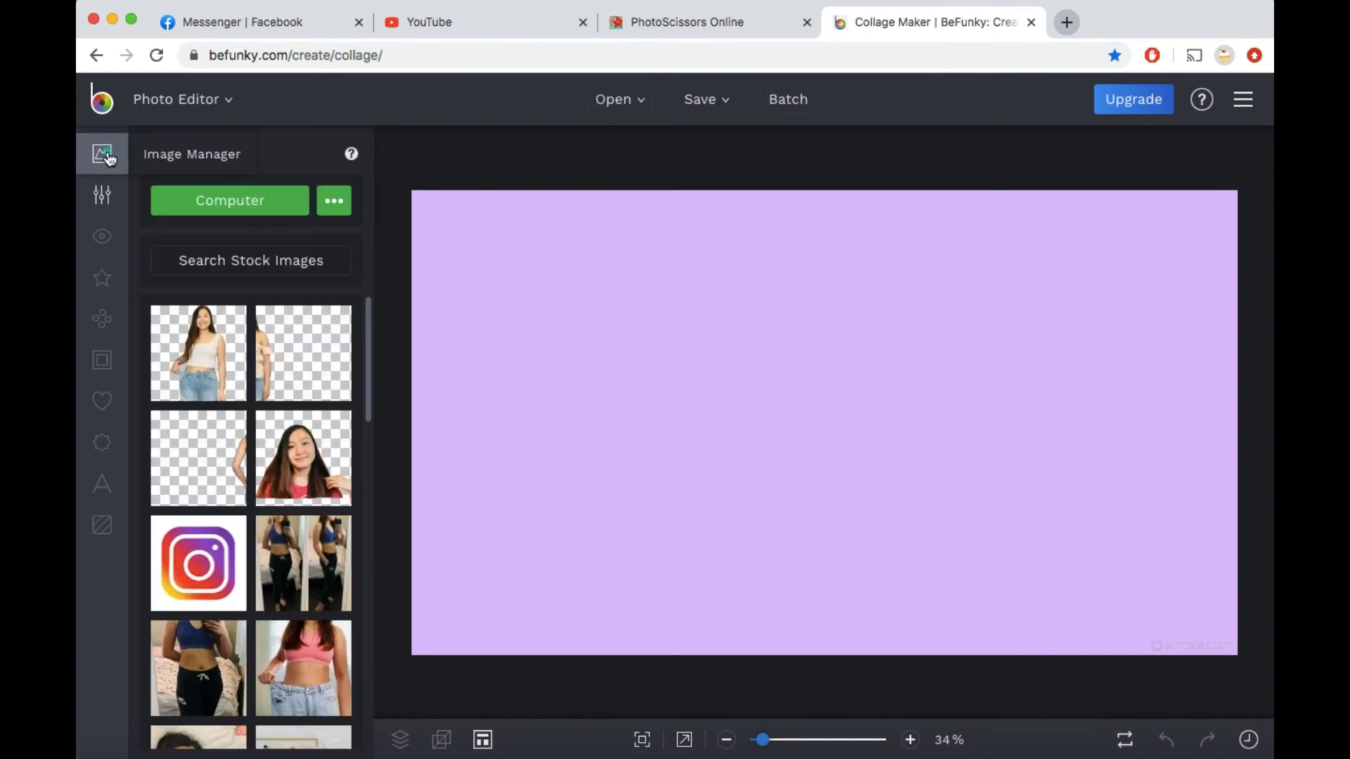
Import cutout01.png from the Desktop into the image collection.
click(270, 211)
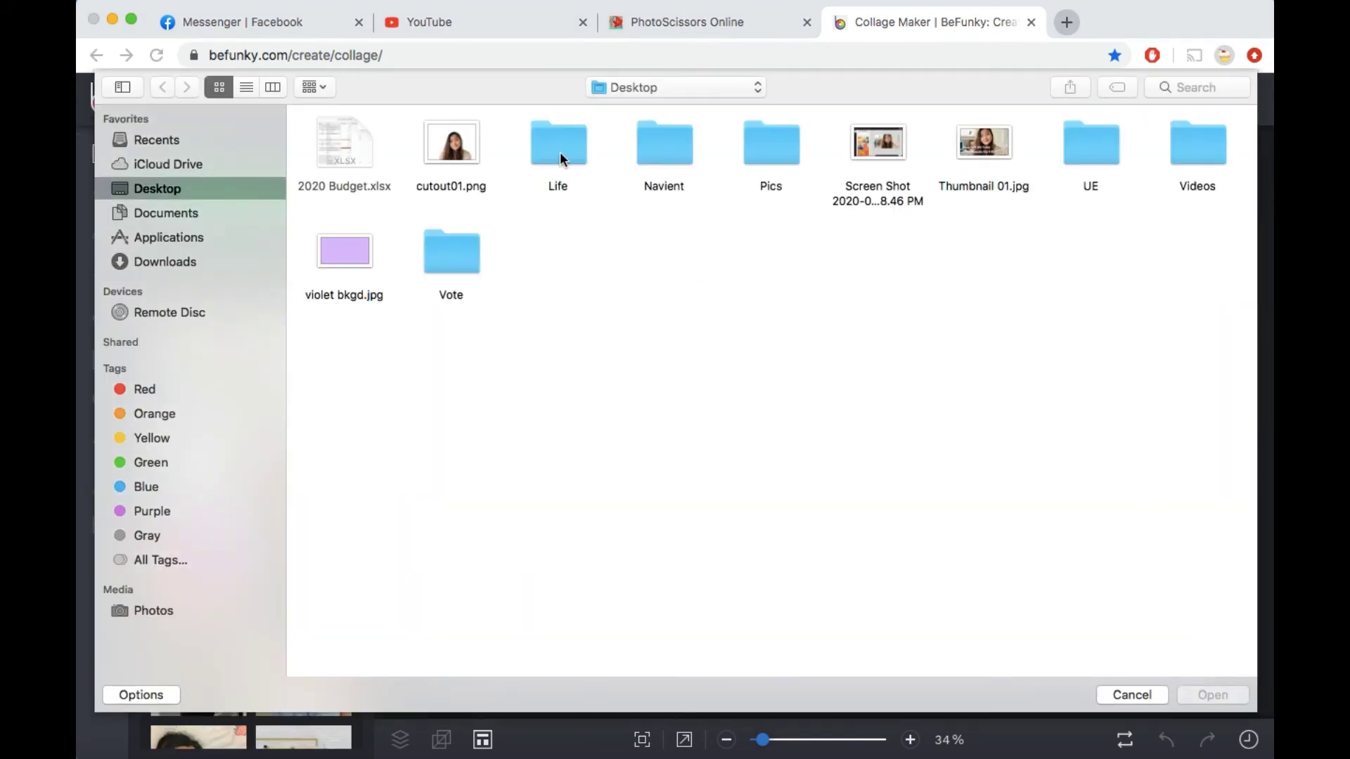
click(469, 156)
click(1189, 695)
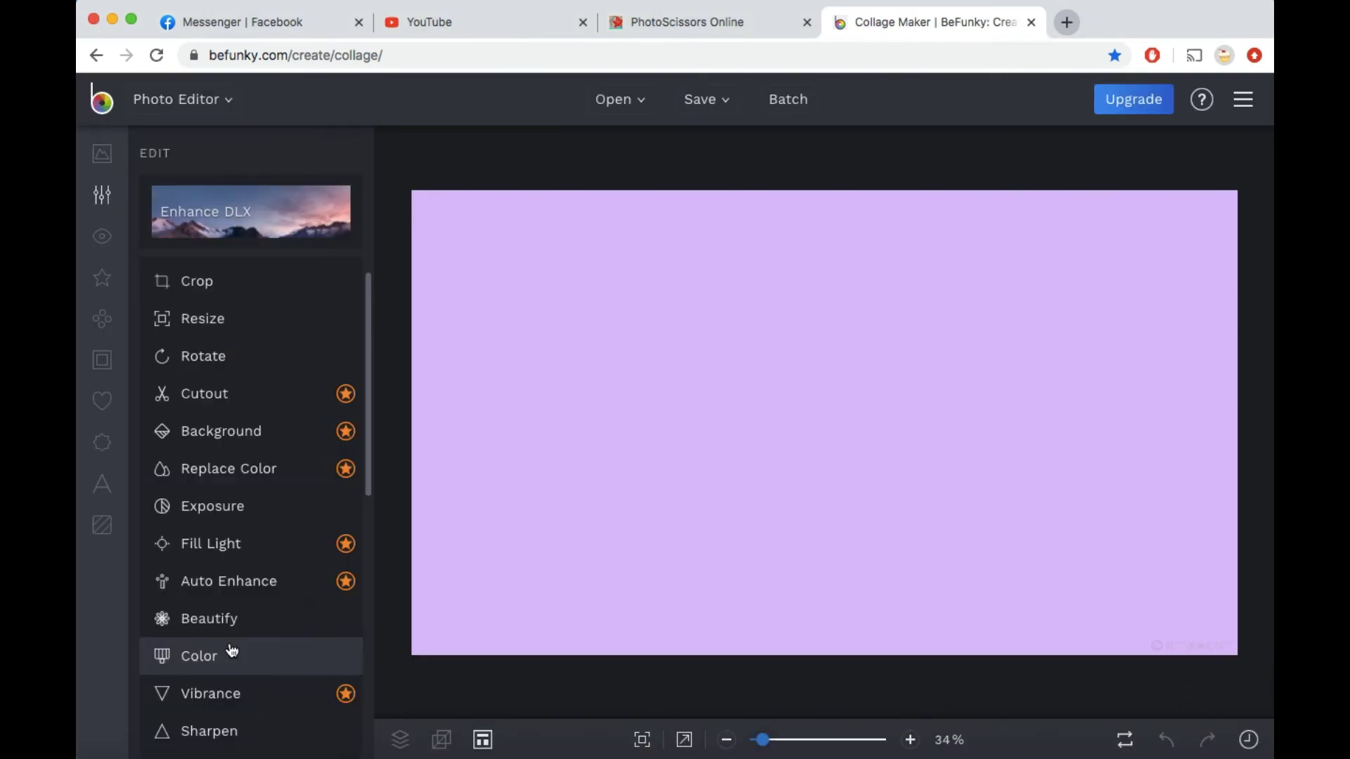
Recolor the violet background with hue 51°, saturation -32 and temperature -22, and apply the color adjustment.
click(231, 651)
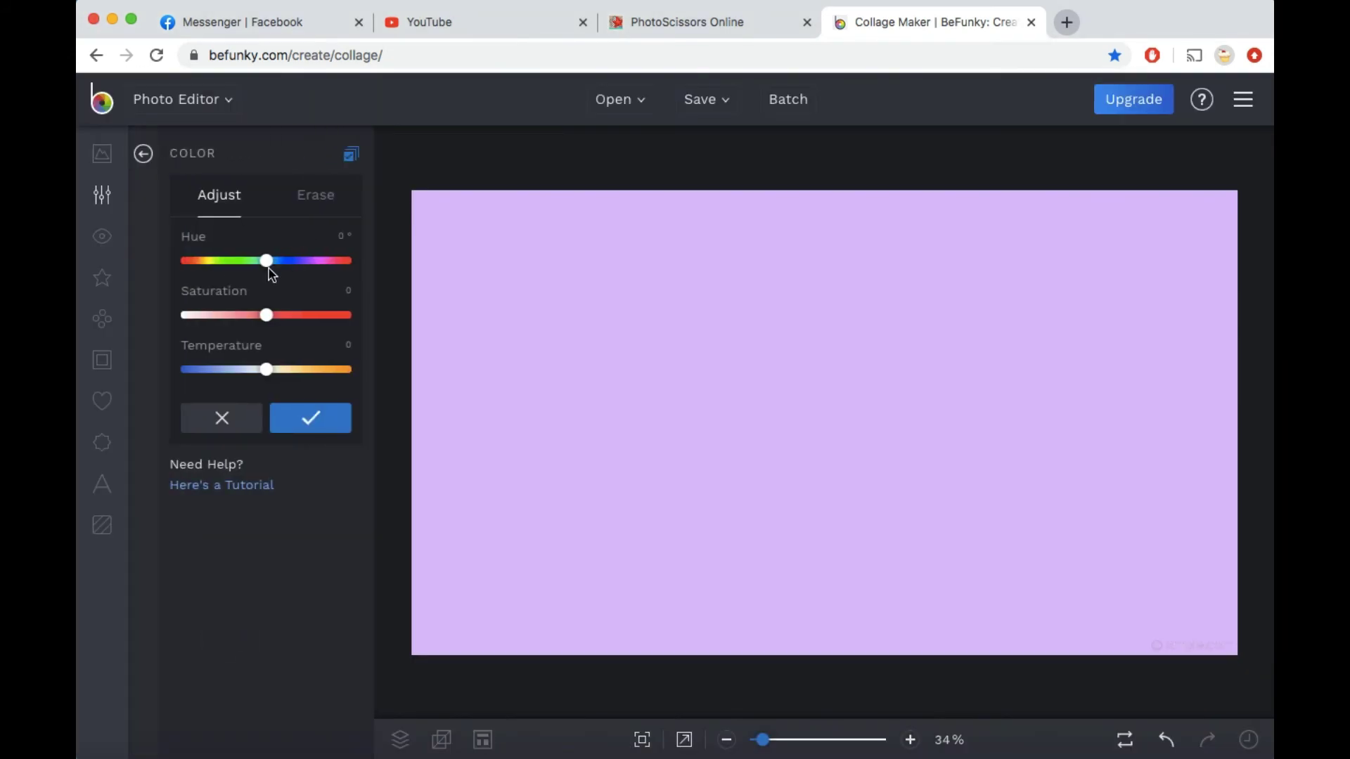
drag(236, 317, 207, 316)
drag(248, 320, 241, 316)
drag(265, 369, 225, 377)
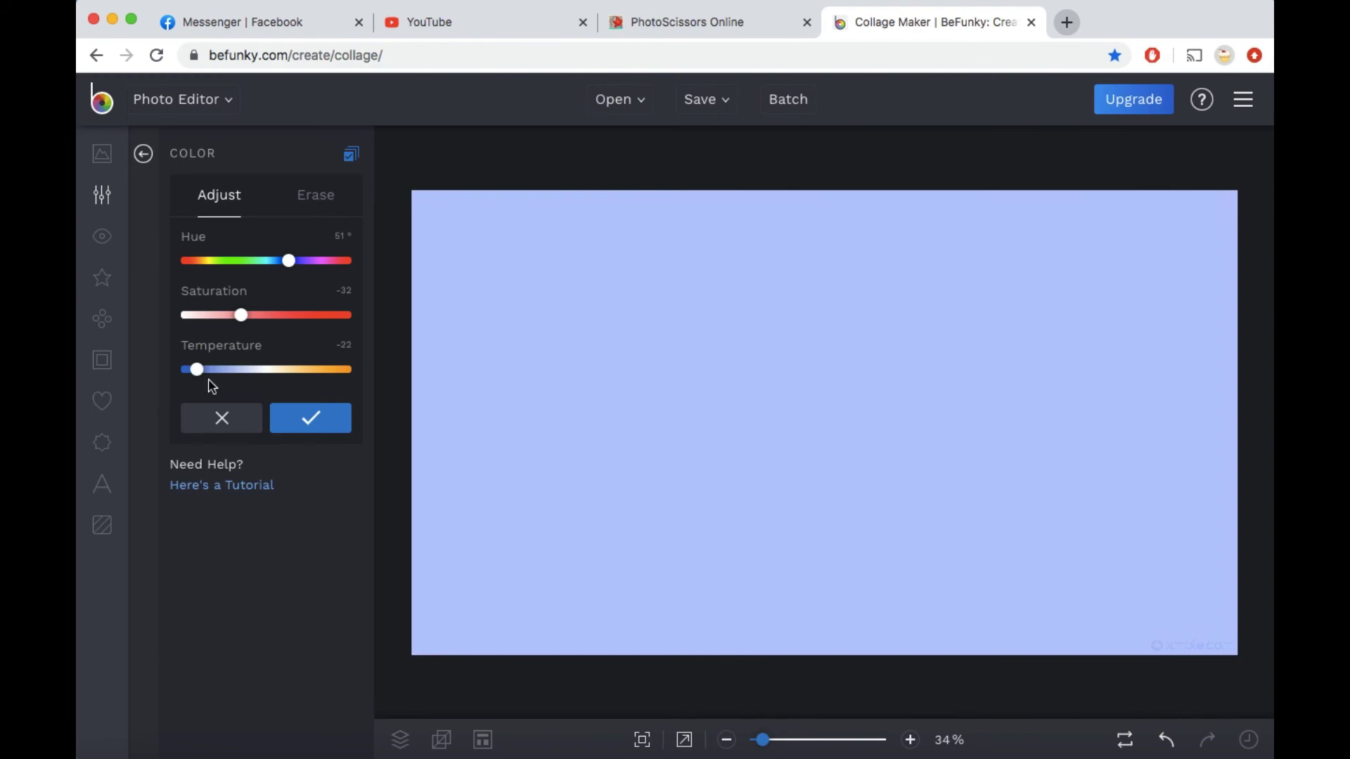
click(301, 418)
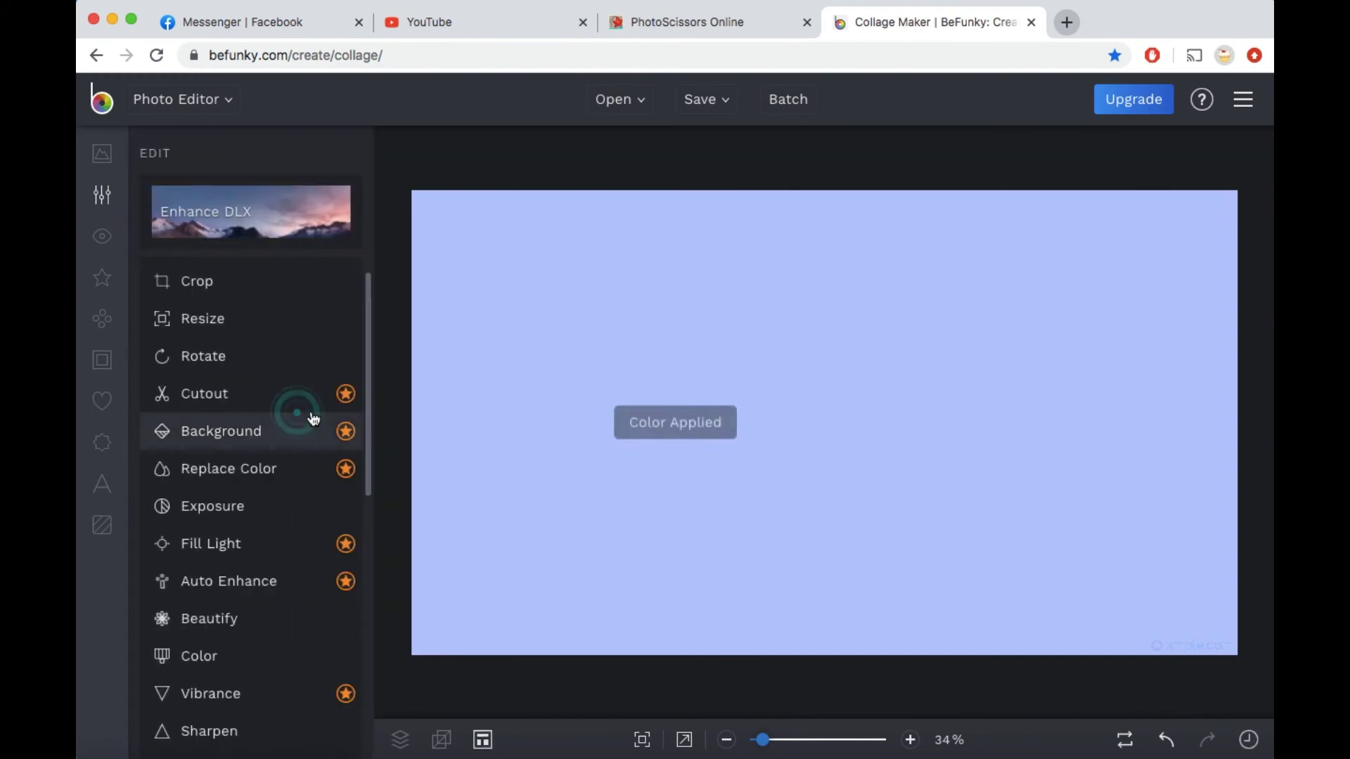
Place the portrait cutout on the recolored background and enlarge it so the shoulders reach the canvas's lower edge.
click(94, 156)
drag(234, 390, 855, 490)
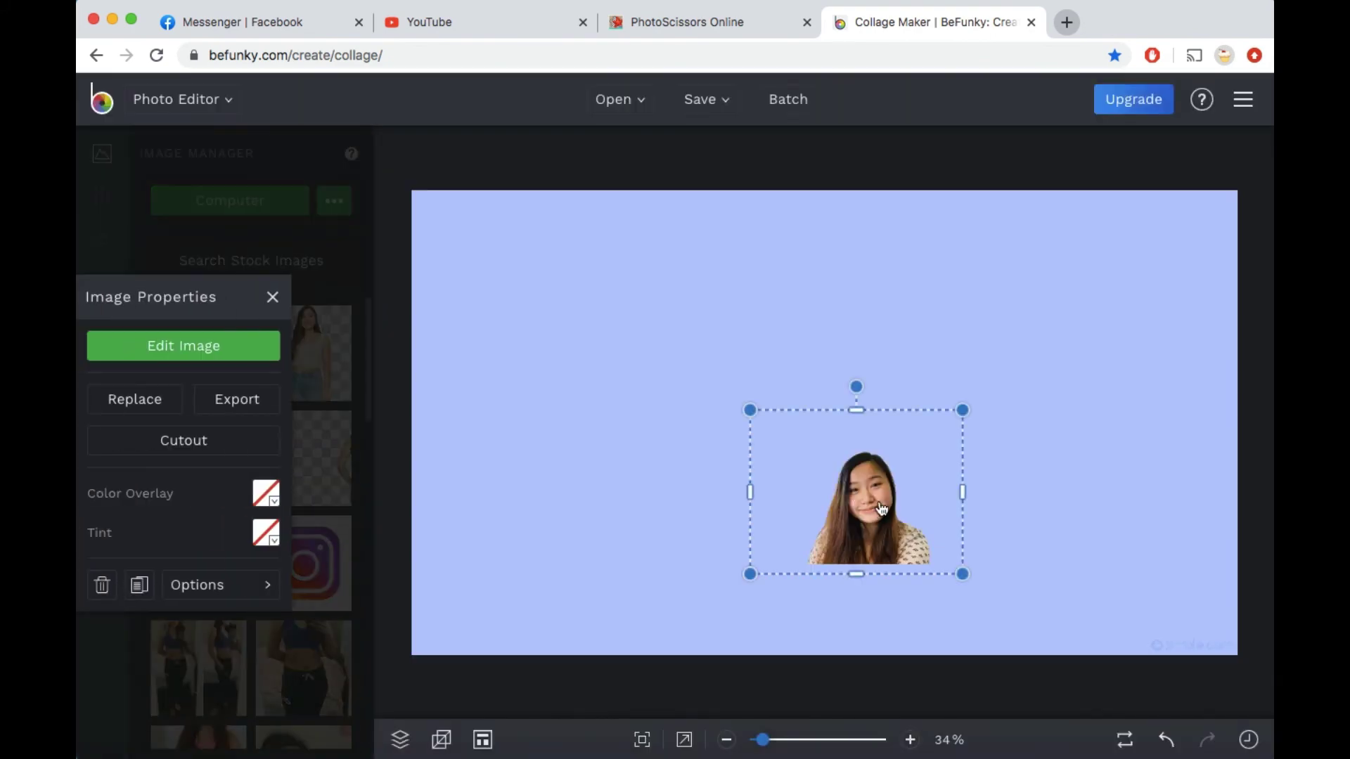
drag(750, 411, 485, 172)
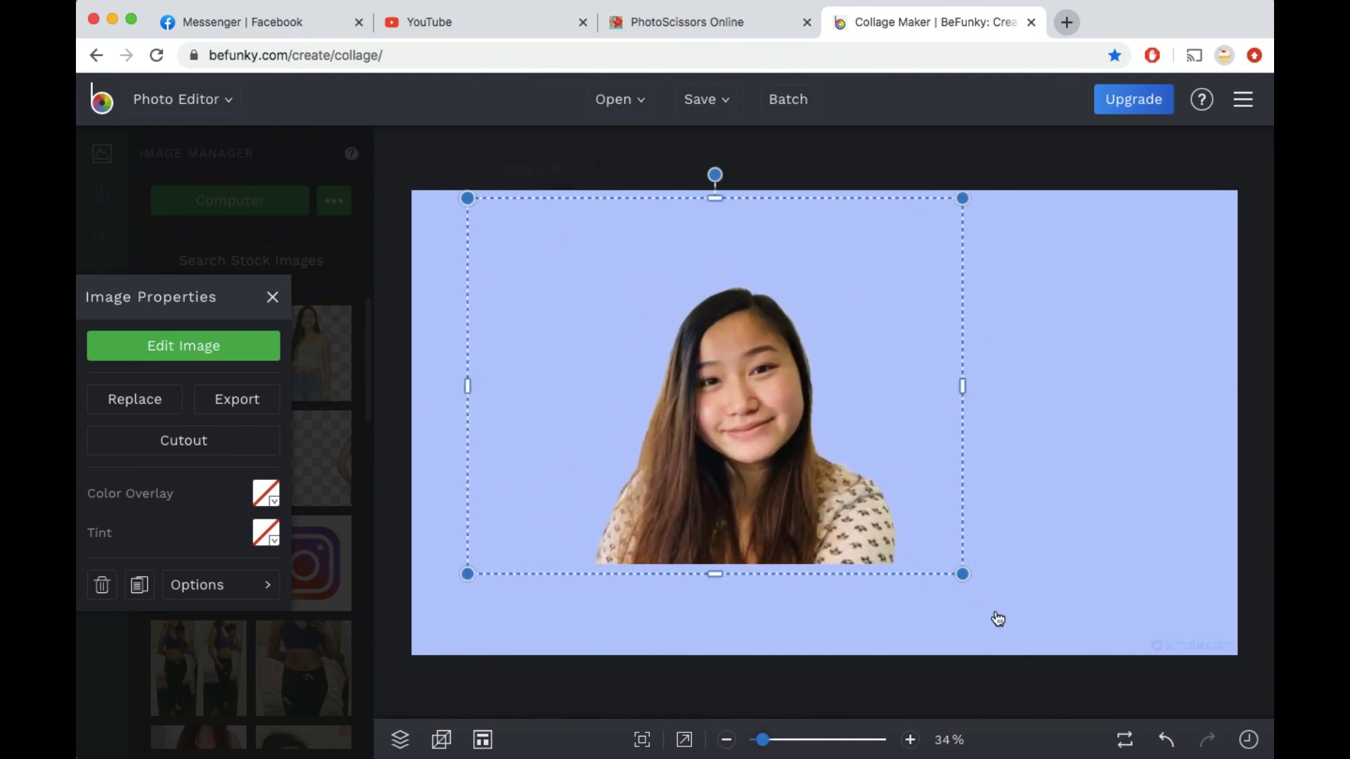
drag(964, 574, 1083, 667)
click(942, 306)
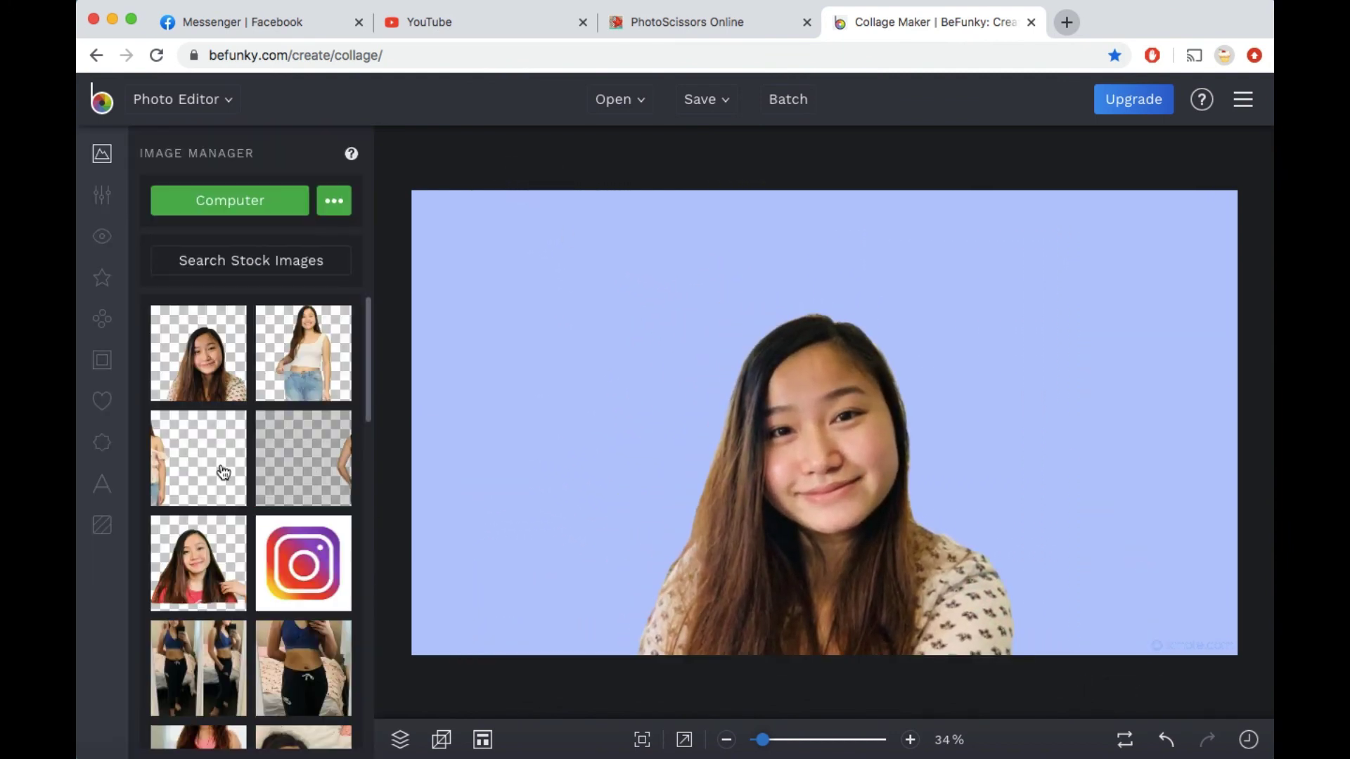
Add the title "How to Edit Your Thumbnails for Free" in white Abril Fatface at 189 px over the lower part of the image.
click(102, 485)
click(239, 204)
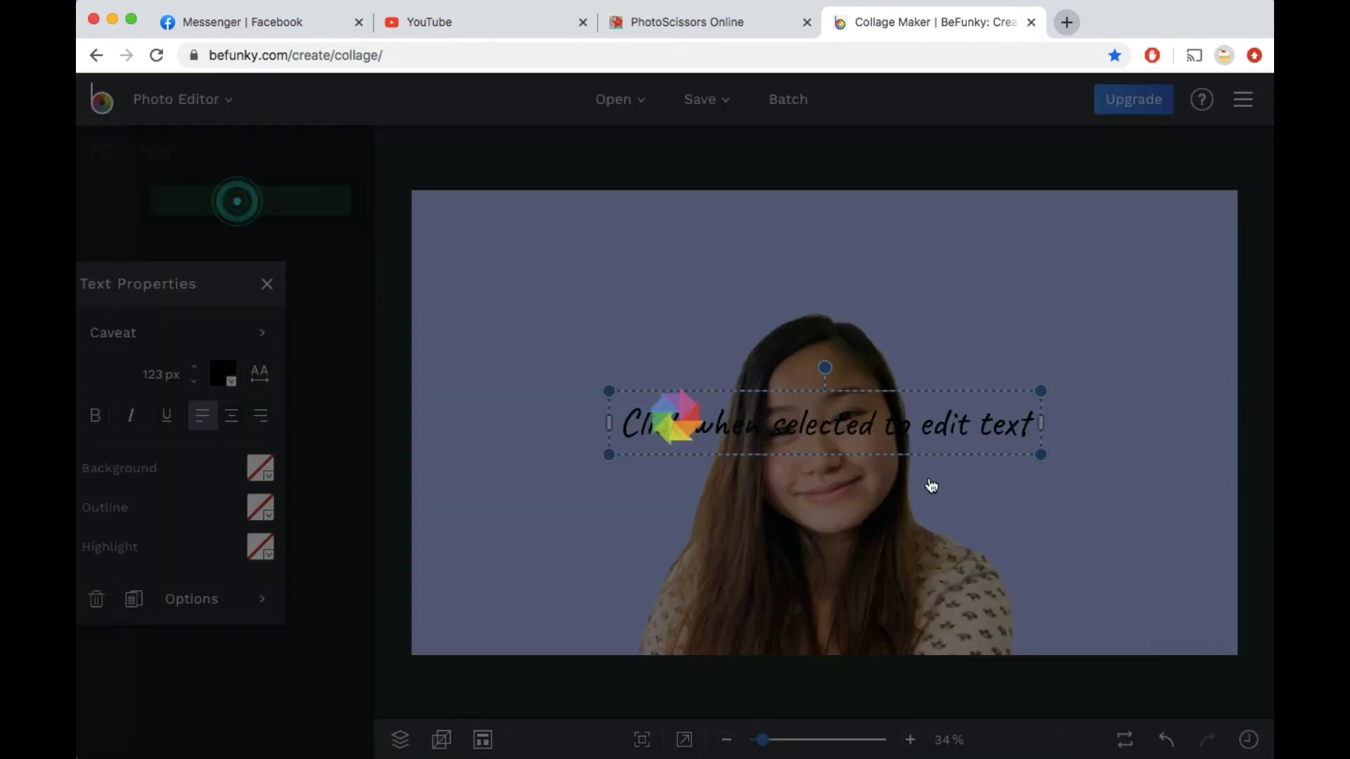
text(HOW TO EDIT YOU)
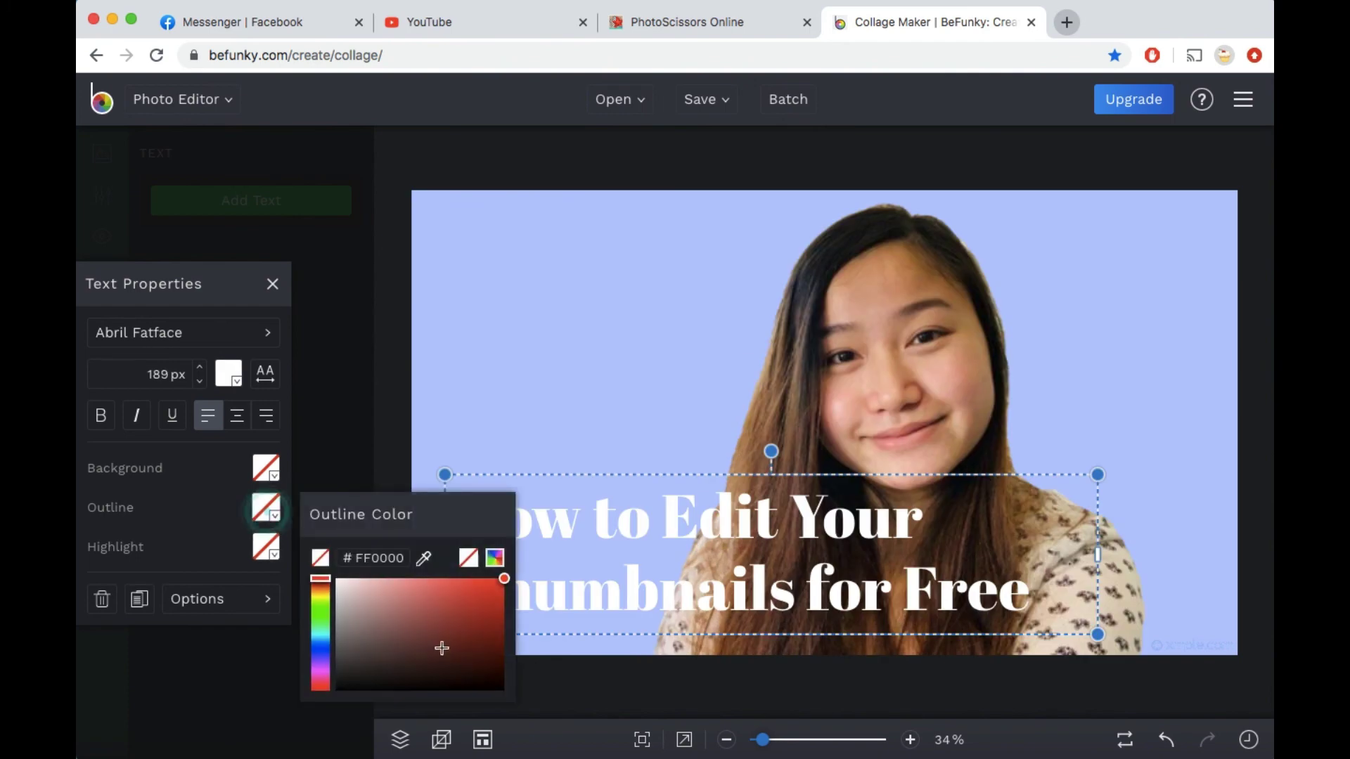
Give the title a black outline of 32 and enlarge its text to 206 px.
mouse_move(440, 645)
mouse_down()
mouse_move(502, 731)
mouse_move(359, 727)
mouse_move(395, 727)
mouse_up()
click(677, 297)
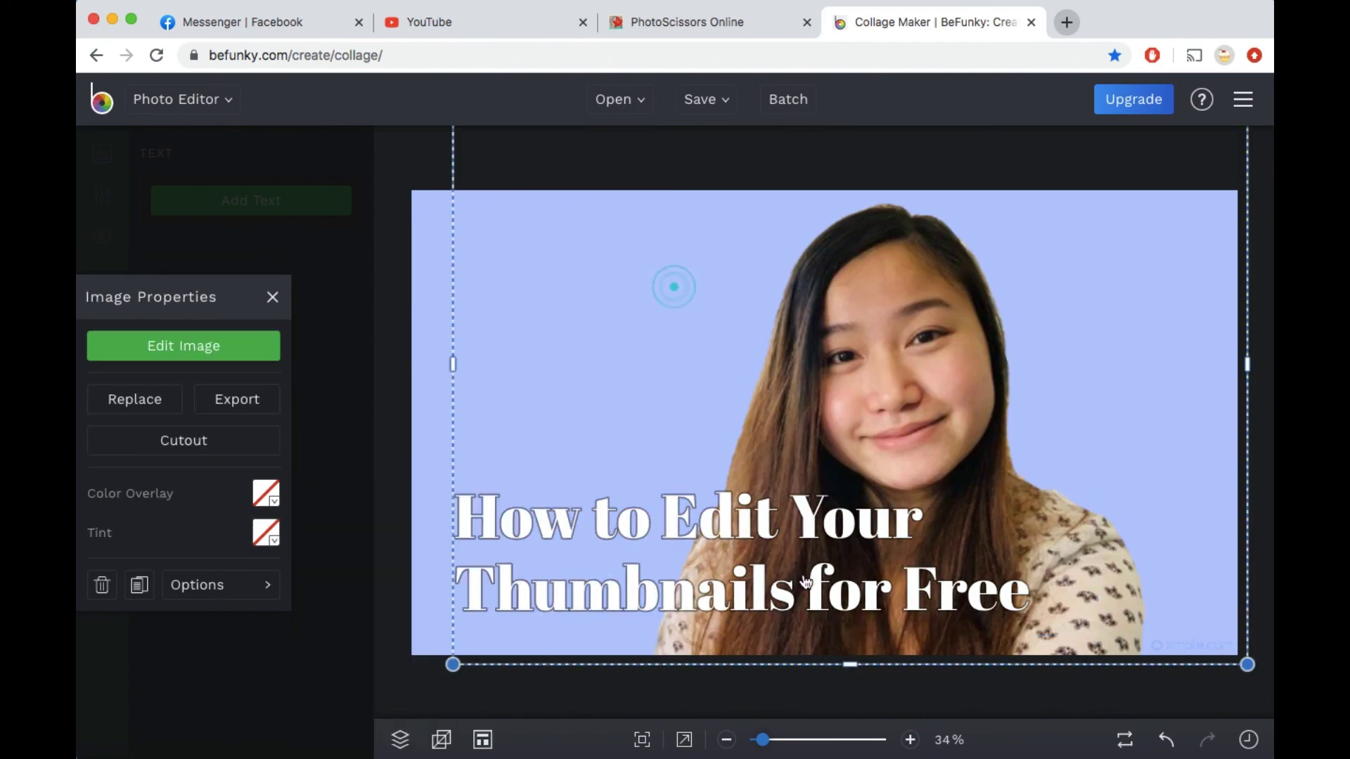
scroll(711, 642, down, 3)
click(711, 642)
click(667, 503)
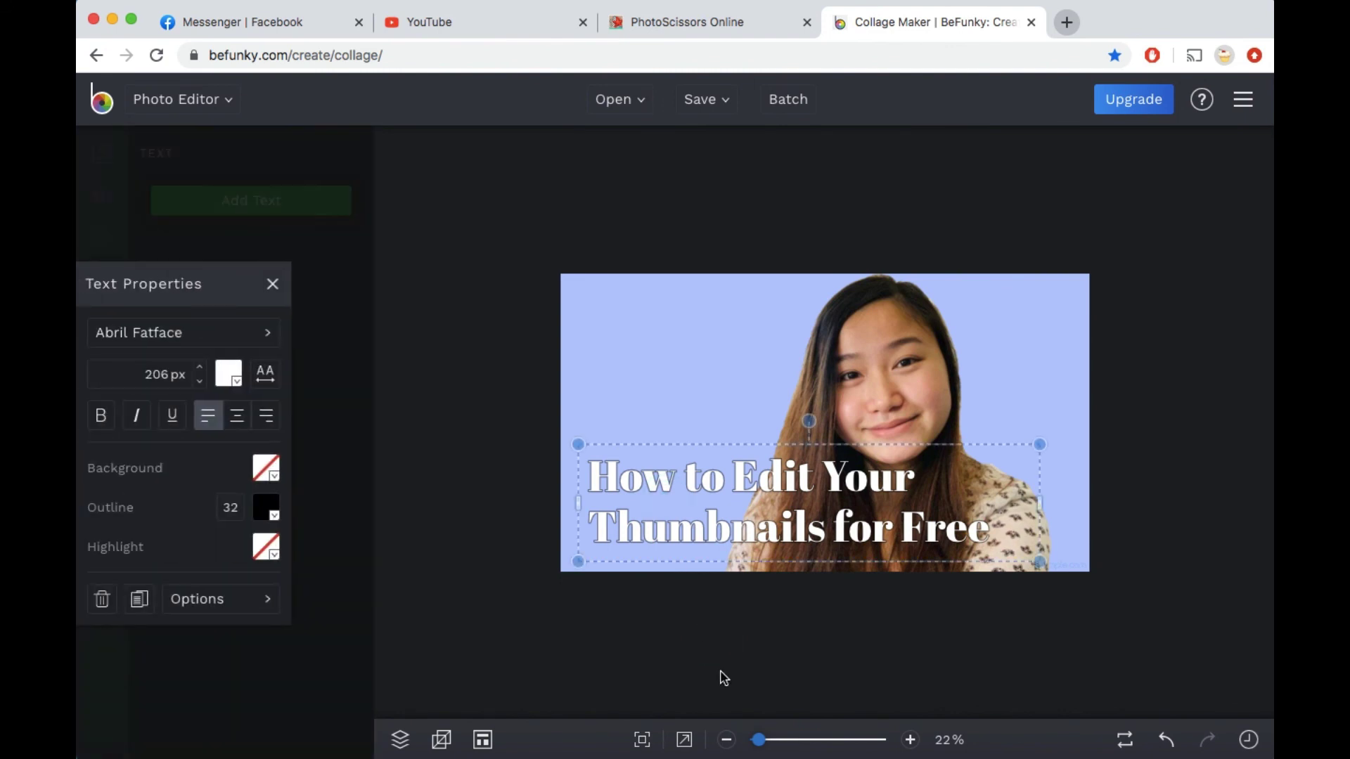
click(739, 643)
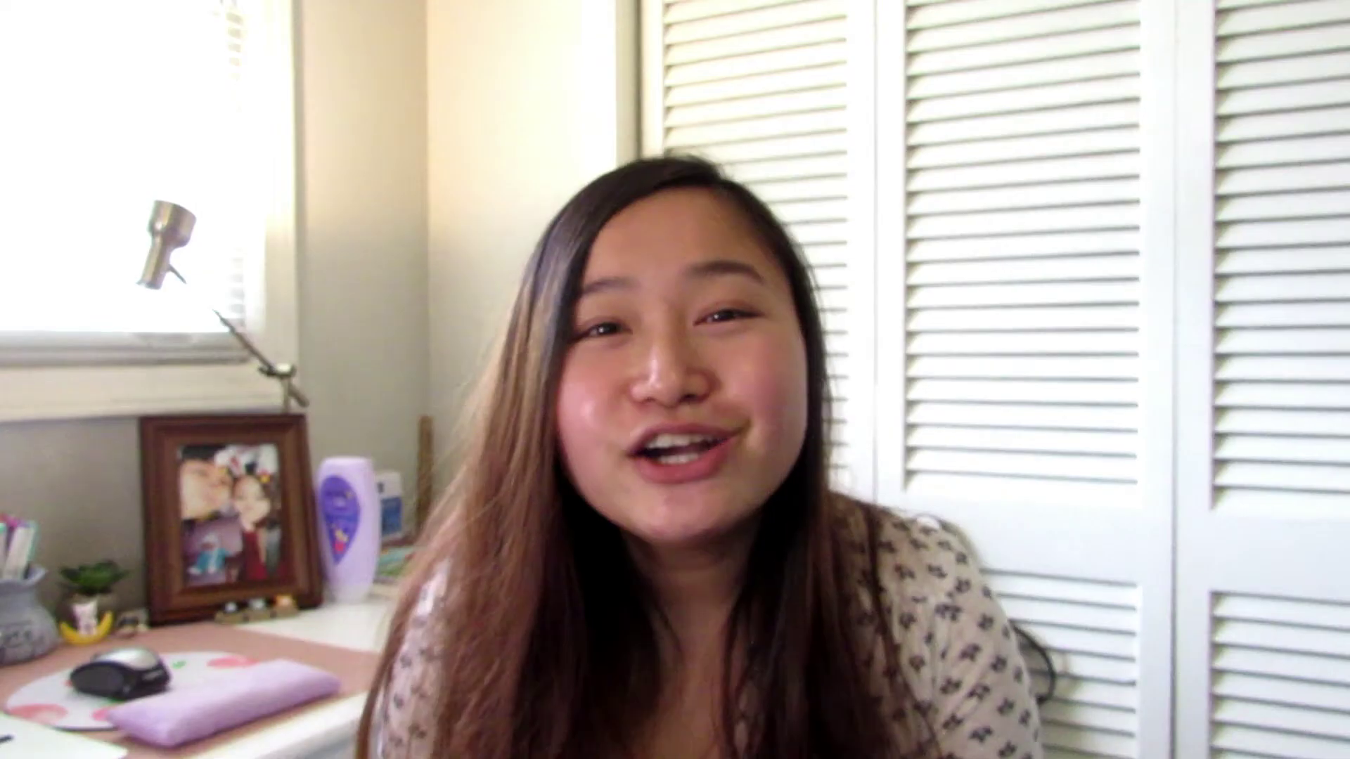